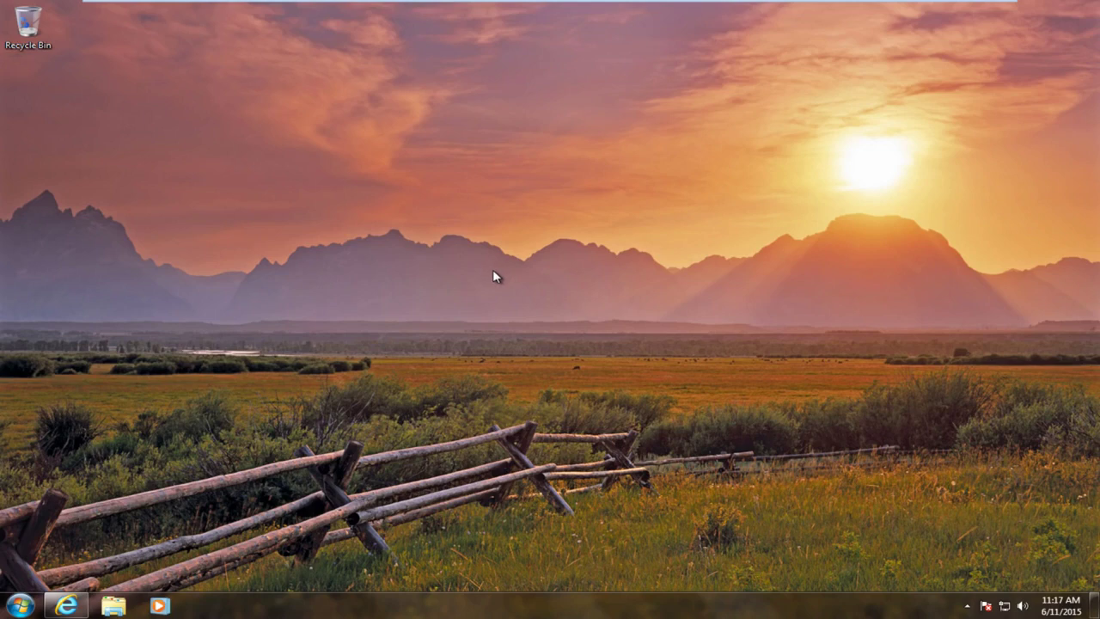
# Step: Highlight the 'Free hard disk space: 16 GB' requirement, then close Internet Explorer
pyautogui.click(64, 607)
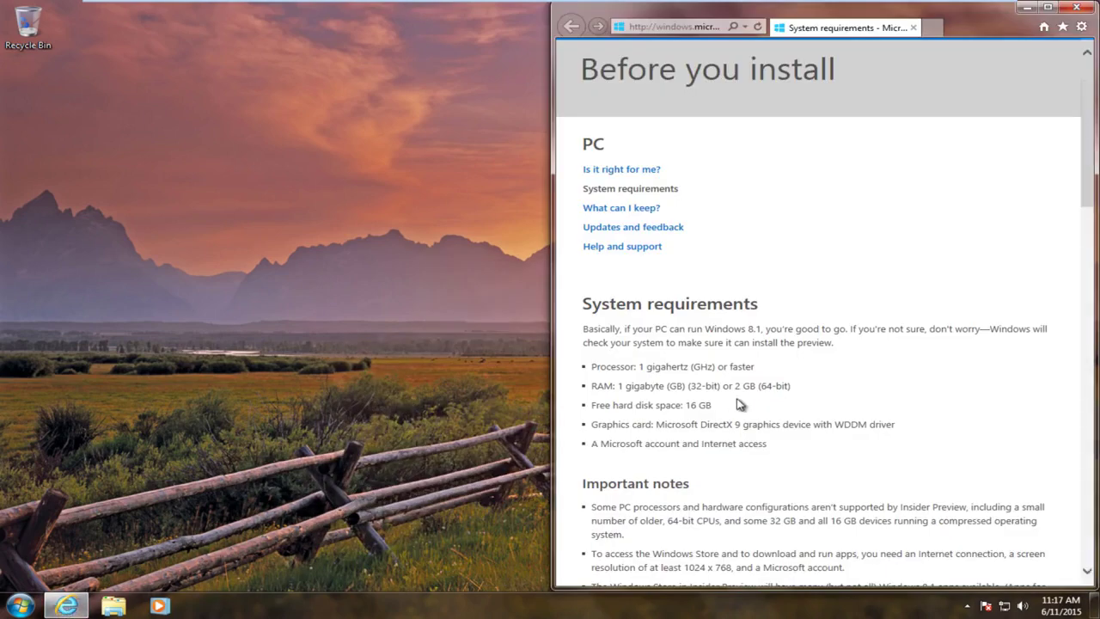
pyautogui.scroll(1, 741, 404)
pyautogui.scroll(-1, 741, 405)
pyautogui.scroll(-1, 741, 405)
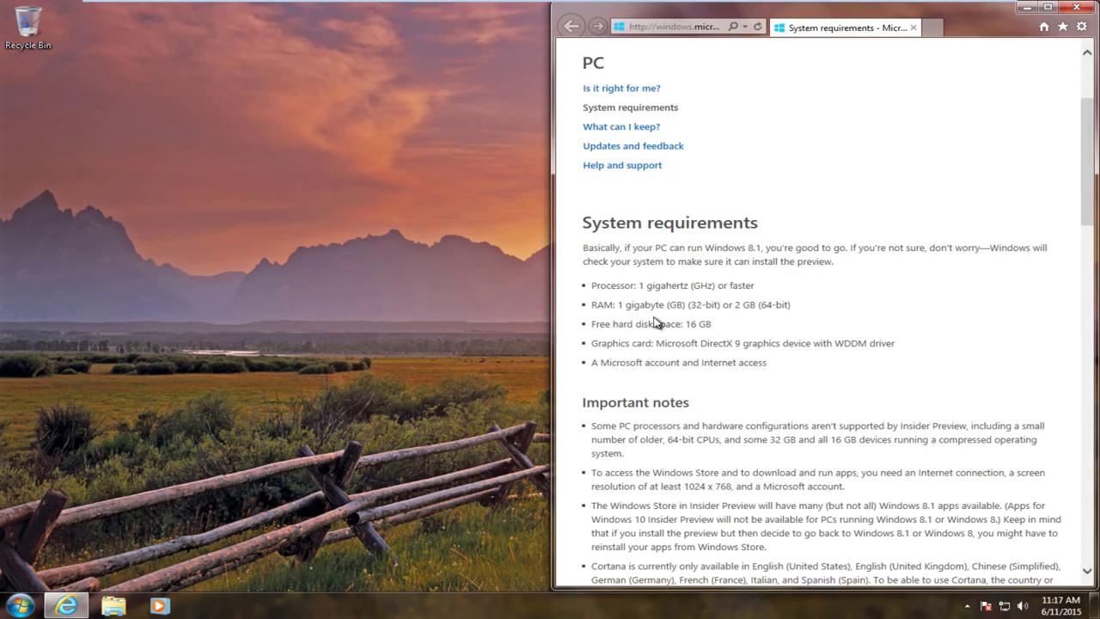
pyautogui.moveTo(725, 326); pyautogui.dragTo(595, 329)
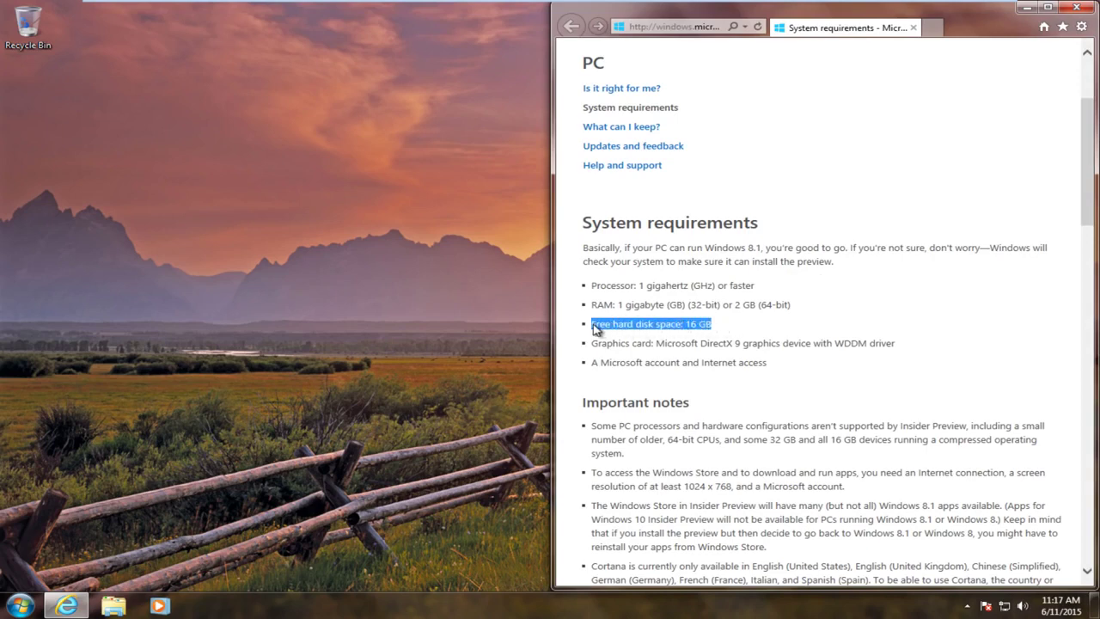
pyautogui.click(1076, 6)
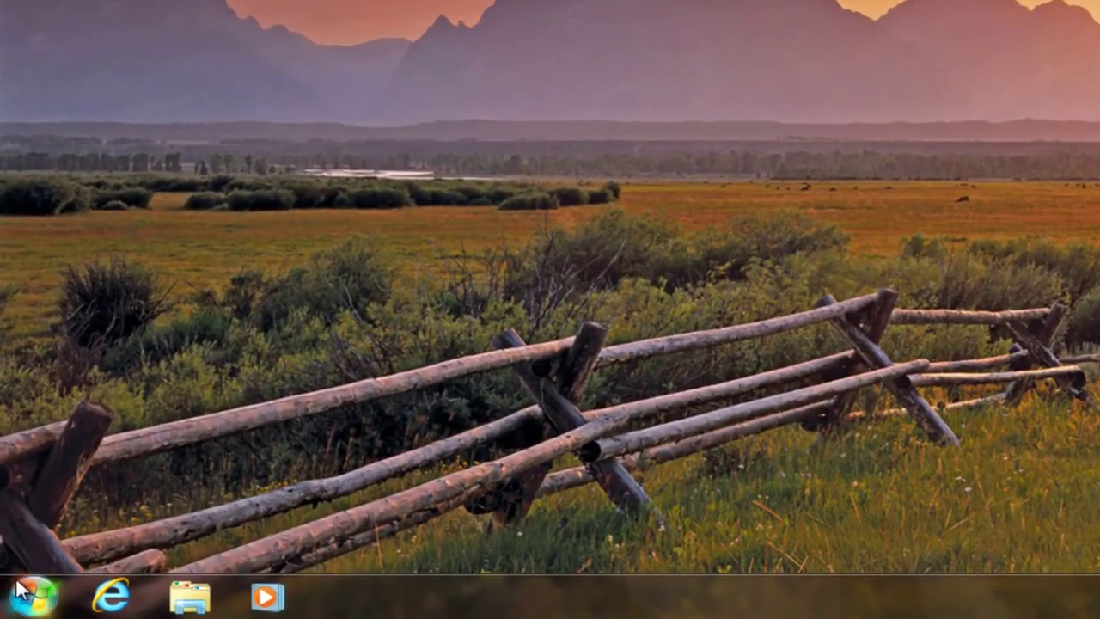
# Step: Launch Disk Management from a 'disk mana' search, maximized to show Disk 0's 25 GB C: partition
pyautogui.click(21, 590)
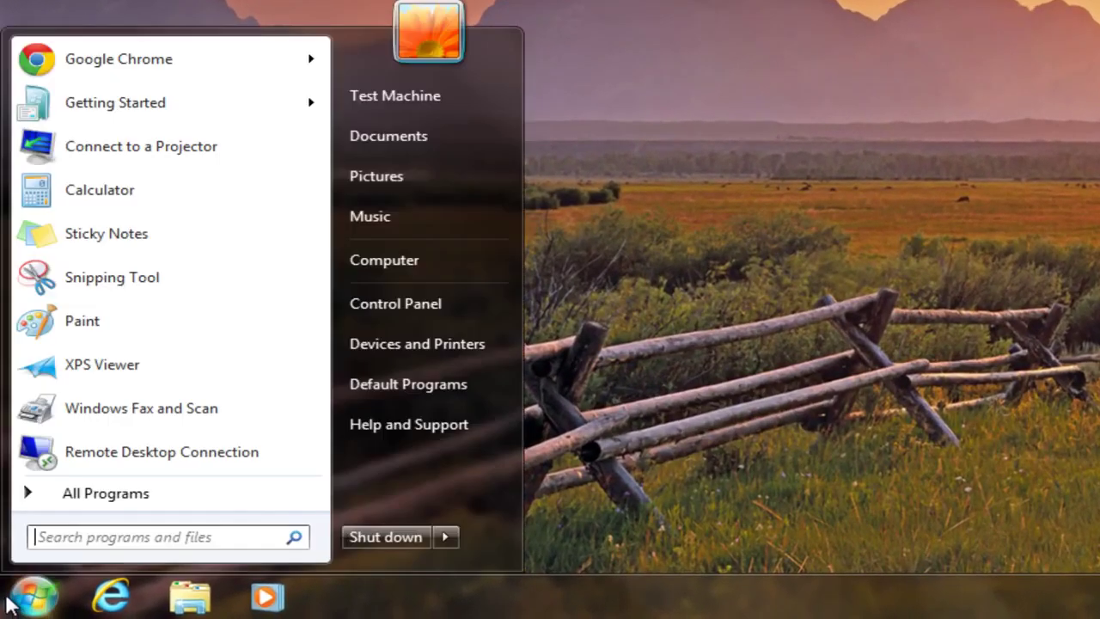
pyautogui.write('disk')
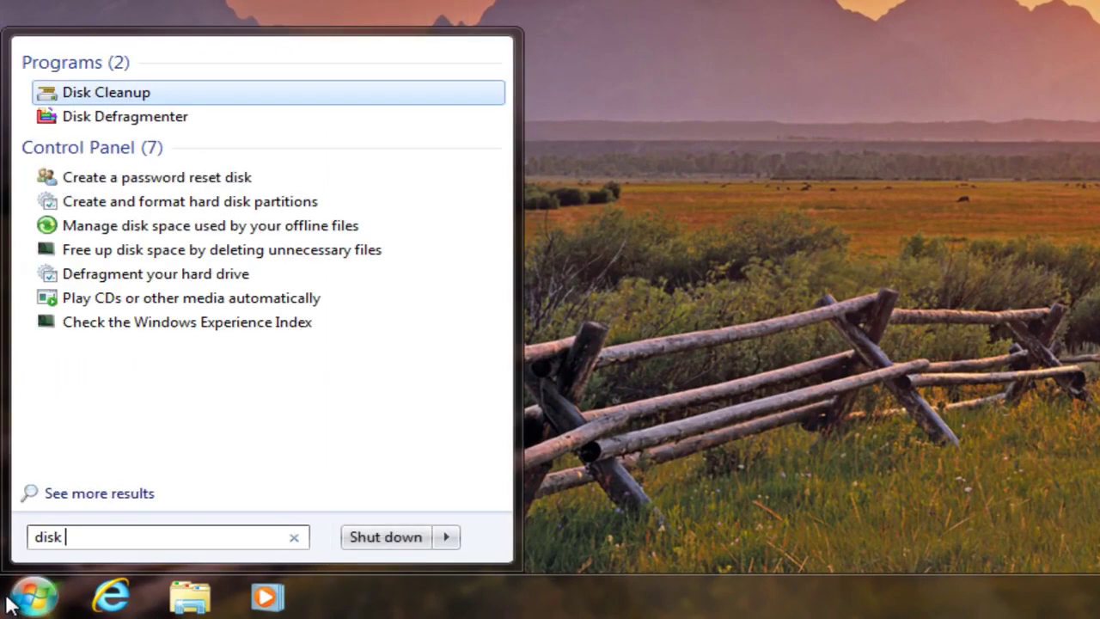
pyautogui.write(' mana')
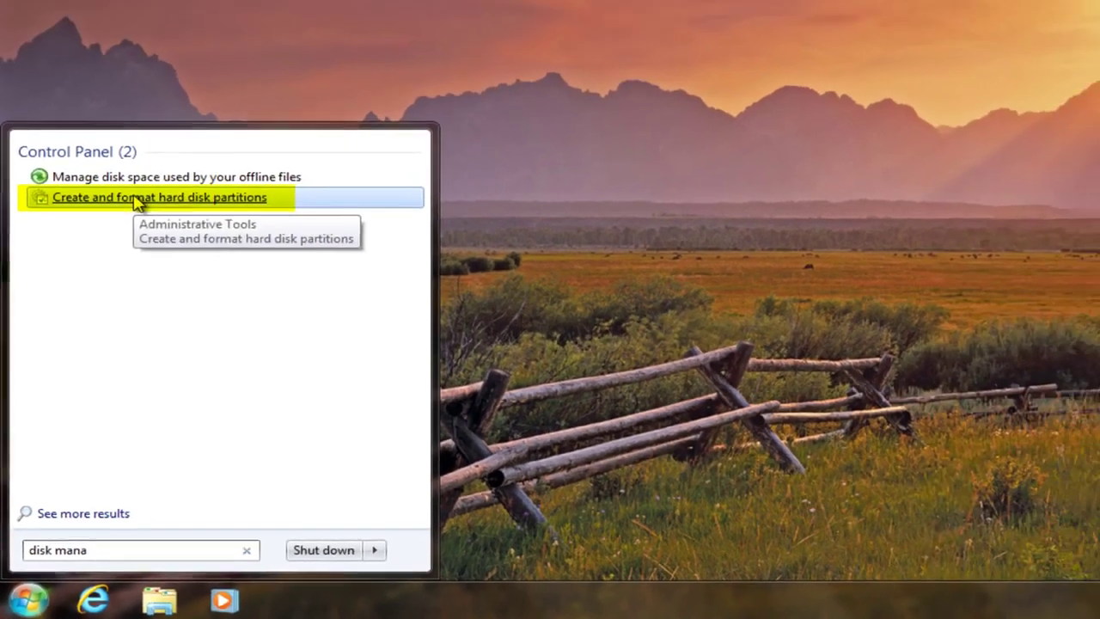
pyautogui.click(164, 123)
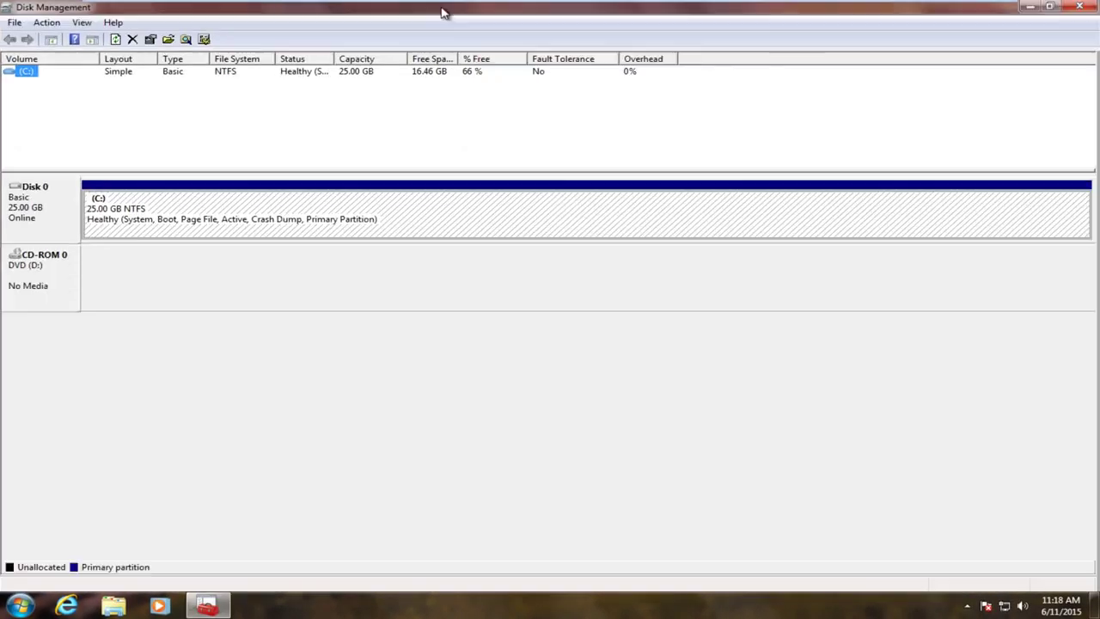
pyautogui.click(437, 7)
pyautogui.click(131, 215)
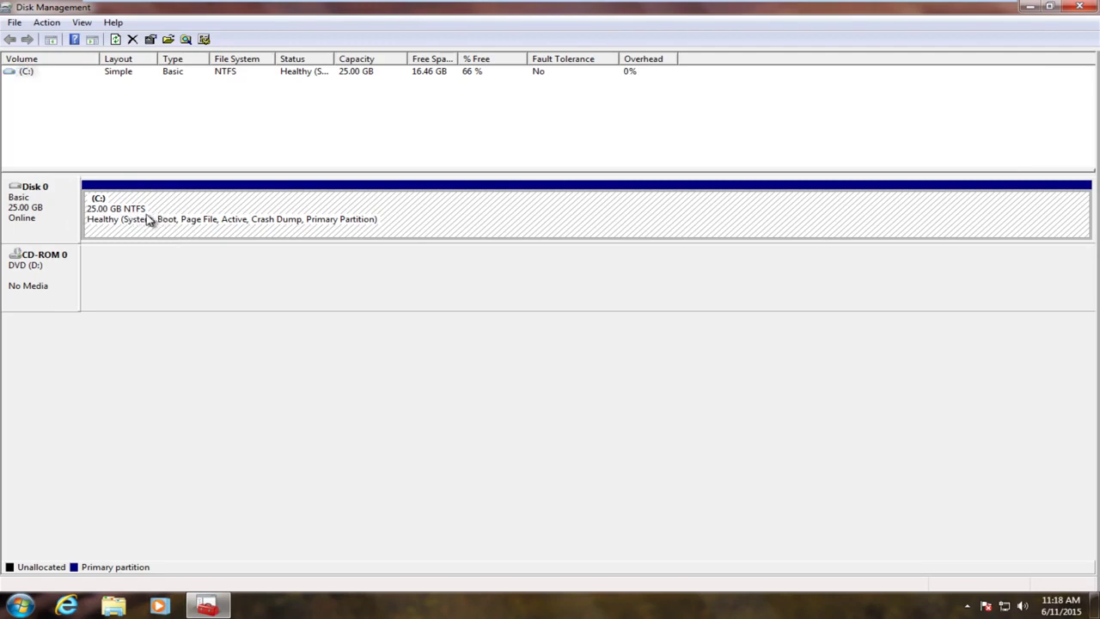
# Step: Open Shrink Volume for C: and clear the suggested 11284 MB shrink amount
pyautogui.rightClick(135, 212)
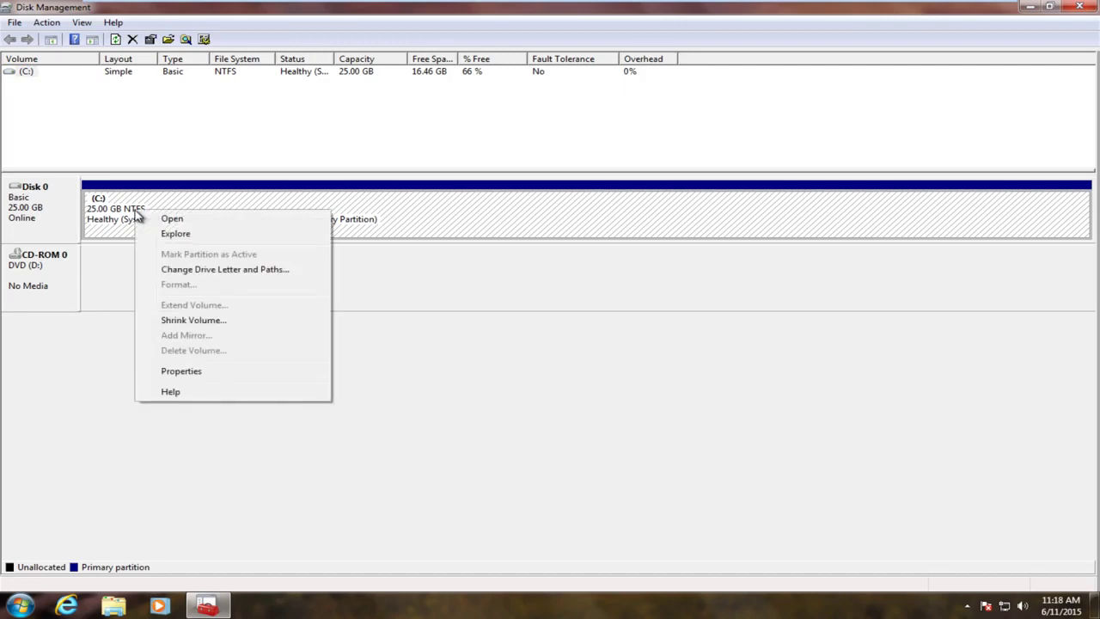
pyautogui.click(181, 320)
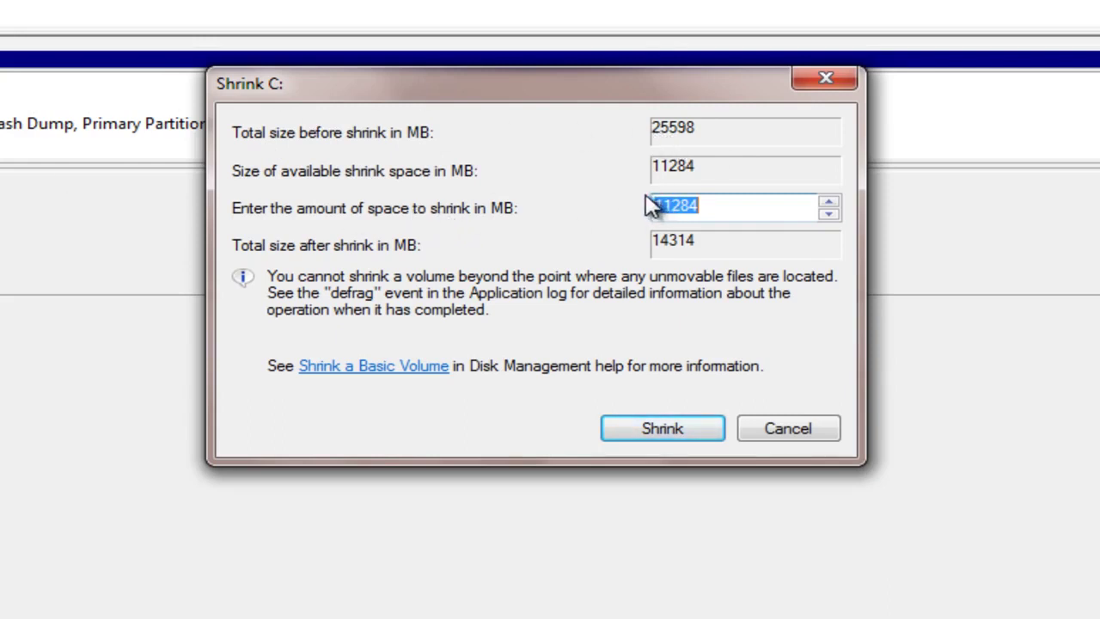
pyautogui.press('BackSpace')
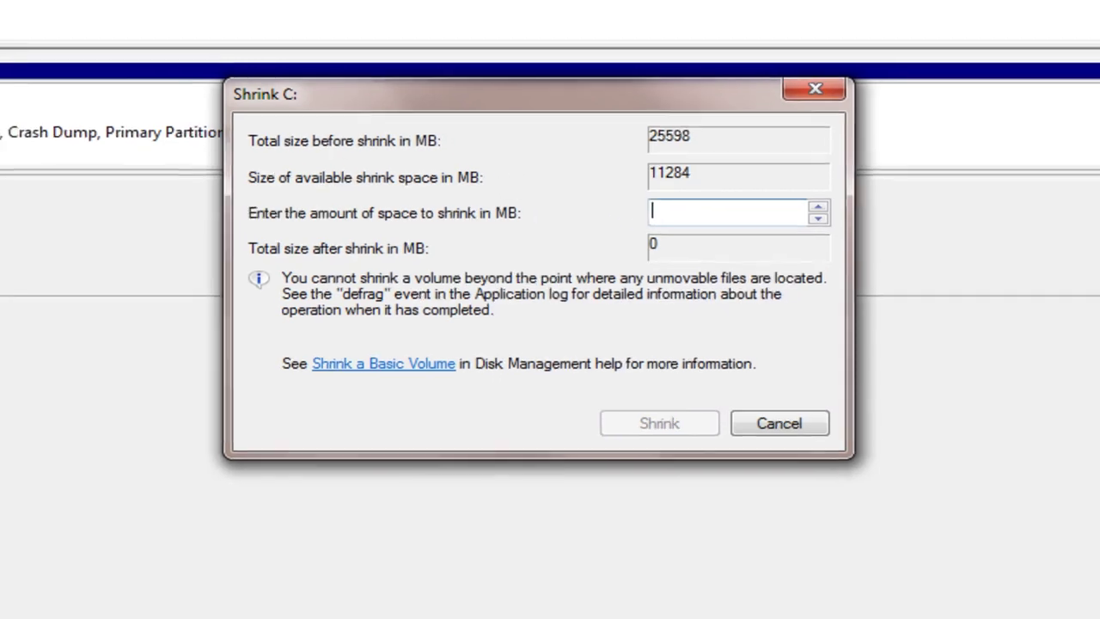
pyautogui.press('super')
# Step: Compute 16 × 1024 = 16384 MB in Calculator, then return to the Shrink C: amount field
pyautogui.write('calc')
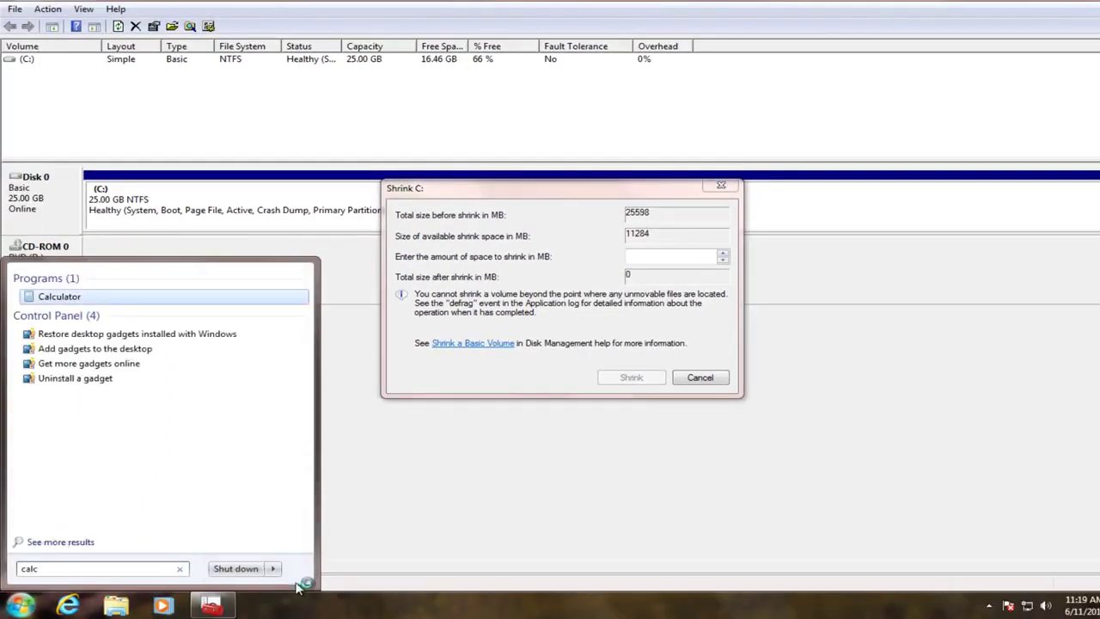
pyautogui.press('Return')
pyautogui.write('16 ')
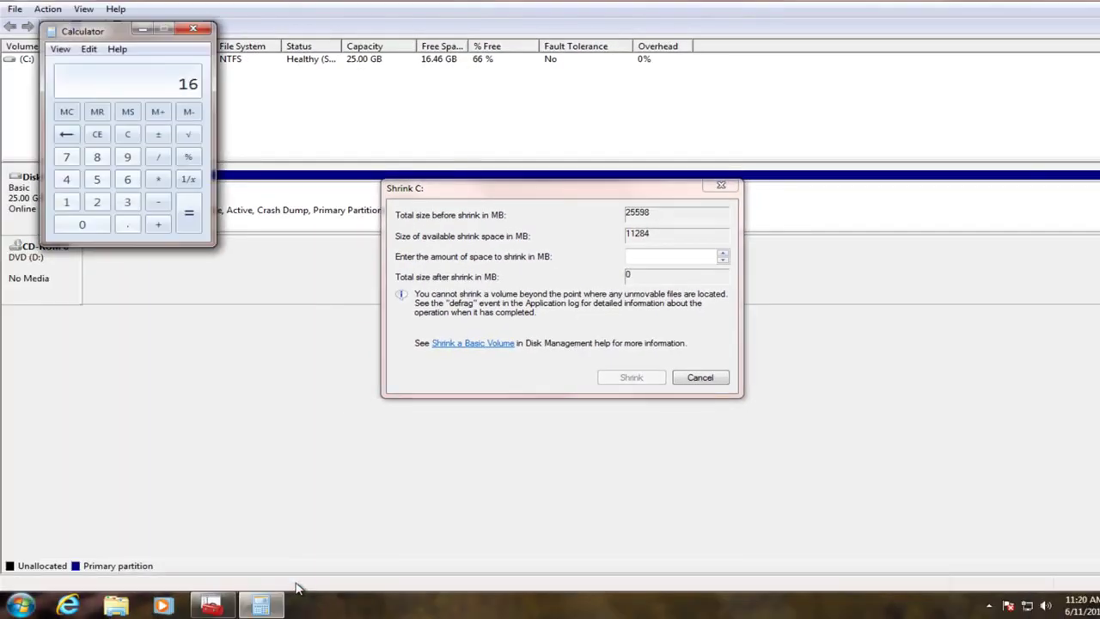
pyautogui.write('* 10')
pyautogui.write('24')
pyautogui.press('Return')
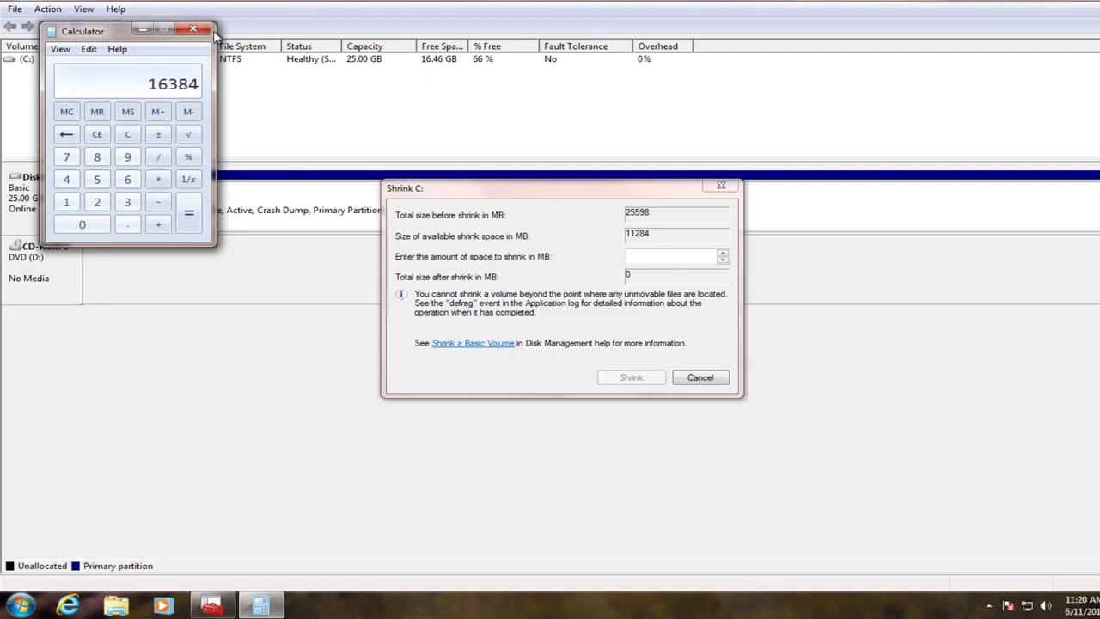
pyautogui.click(325, 109)
pyautogui.click(631, 256)
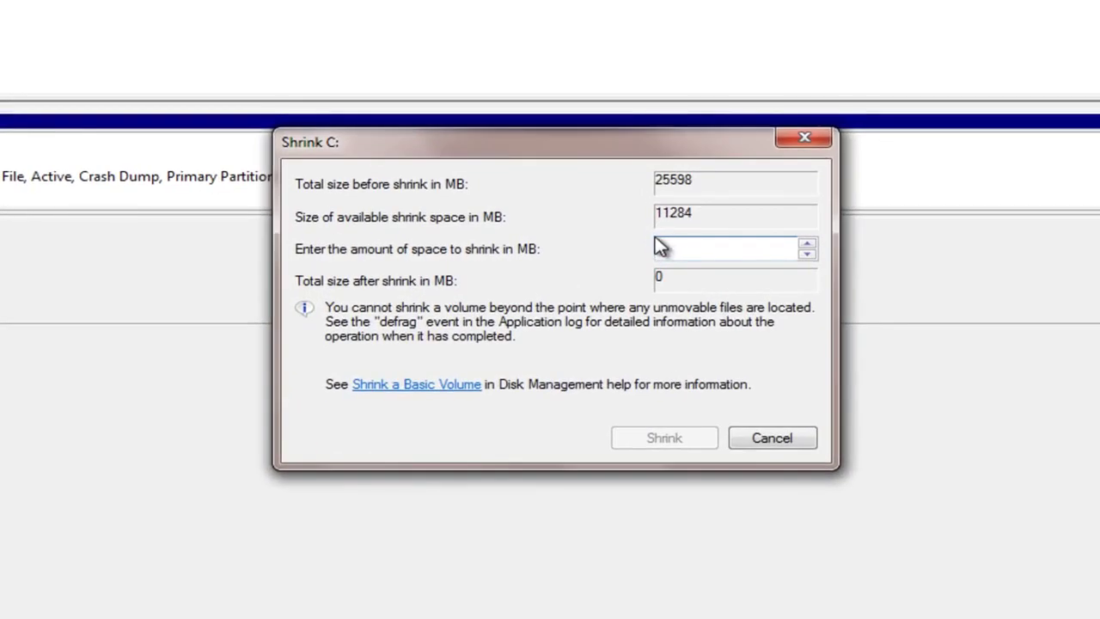
# Step: Shrink C: by 7000 MB, leaving 6.84 GB unallocated, then close Disk Management
pyautogui.write('7000')
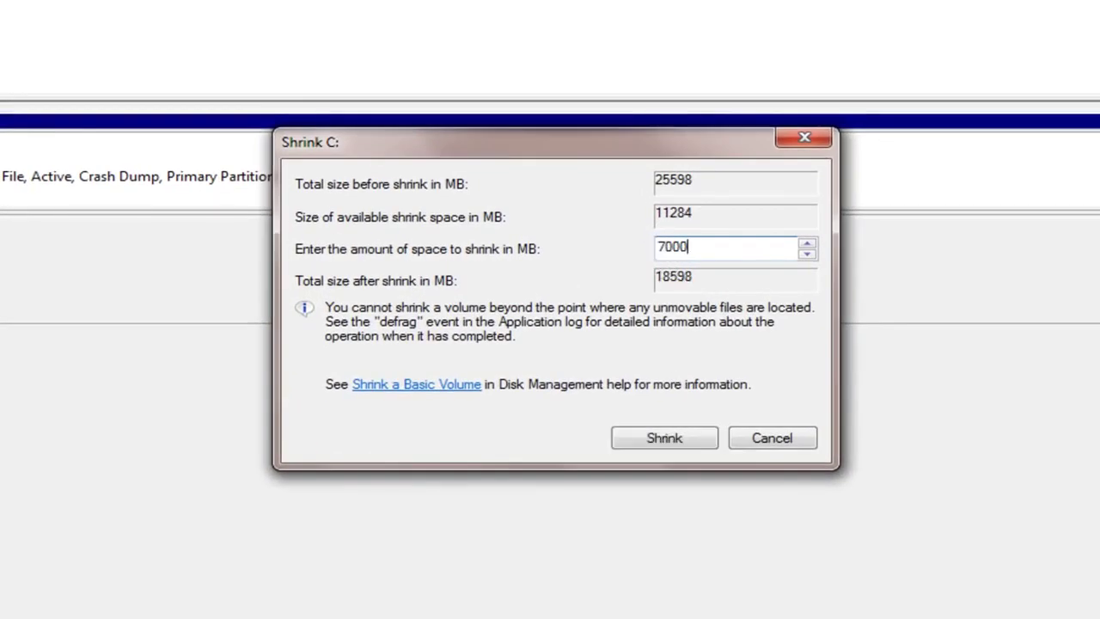
pyautogui.click(661, 440)
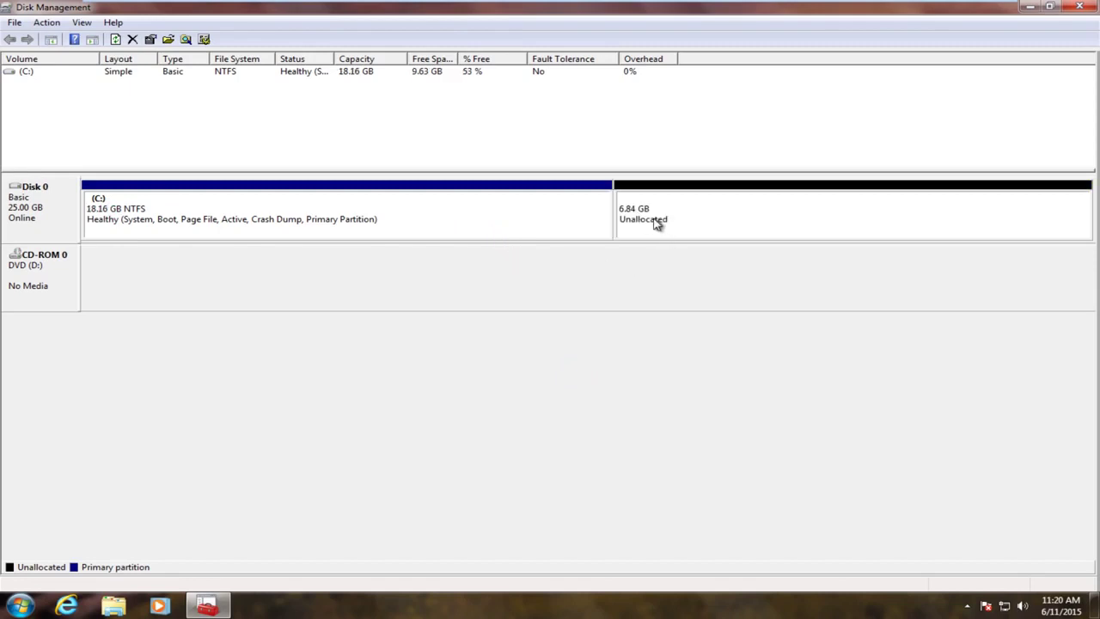
pyautogui.click(653, 223)
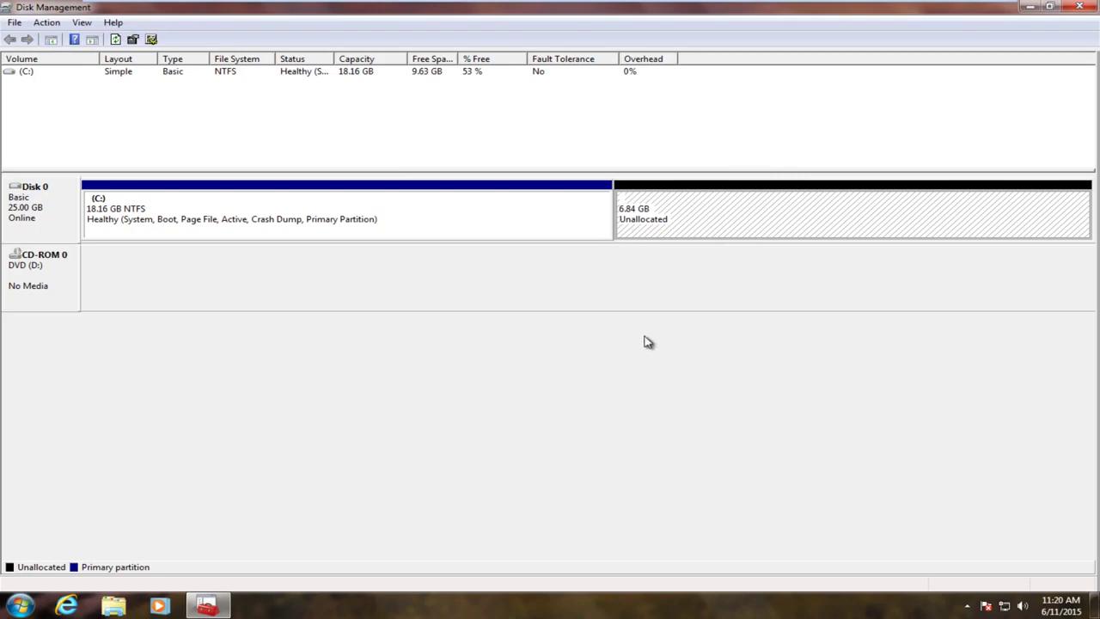
pyautogui.click(1078, 9)
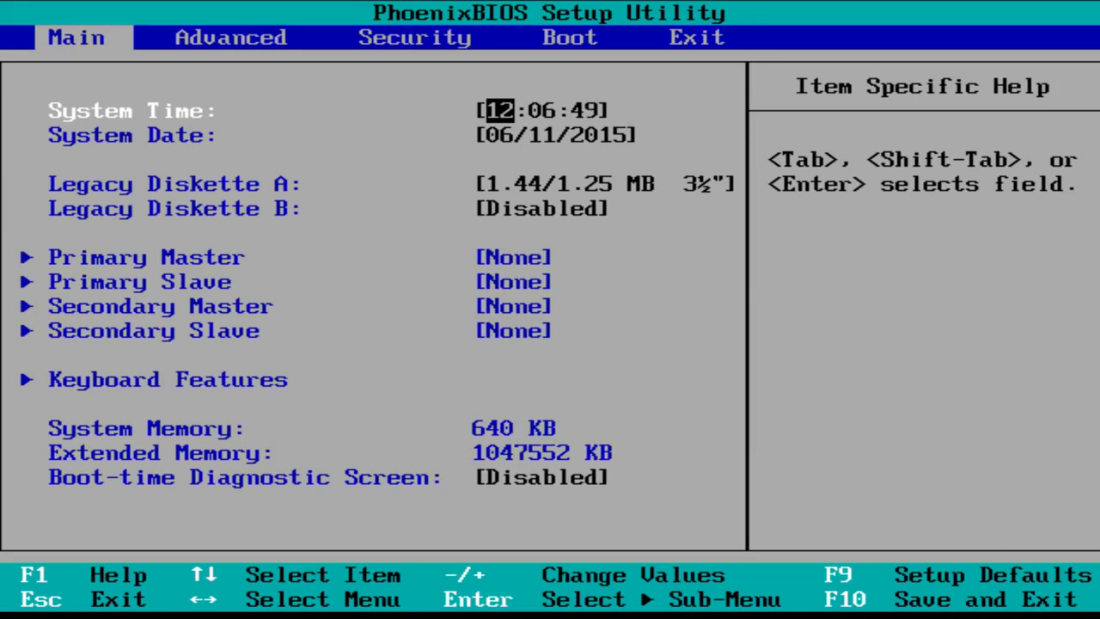
# Step: Move CD-ROM Drive to the top of the BIOS boot order, then save and restart
pyautogui.press('Right')
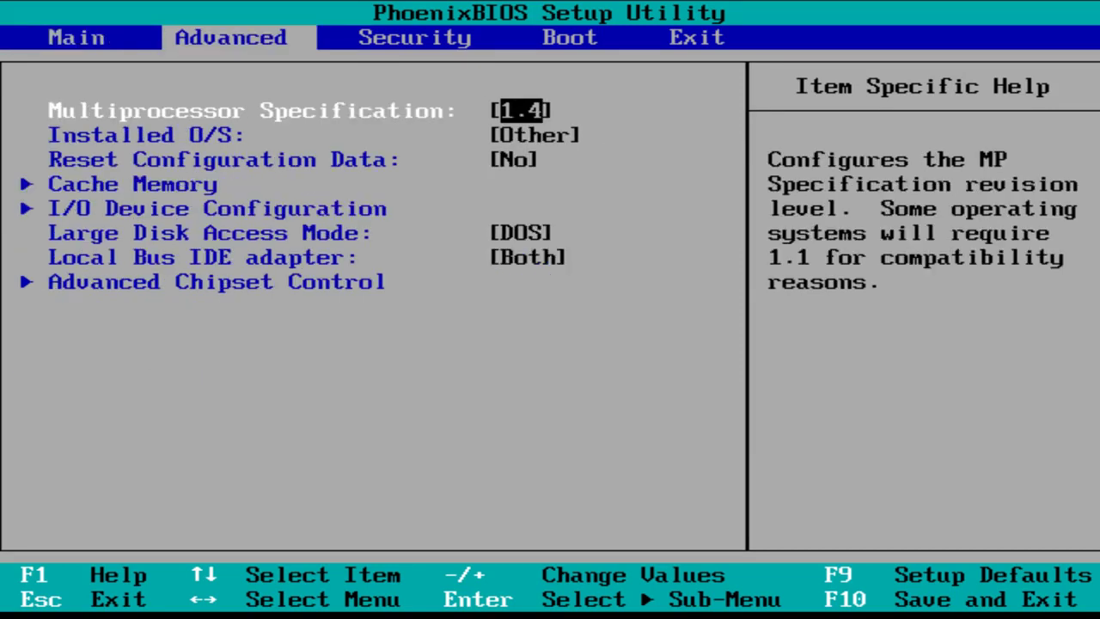
pyautogui.press('Right')
pyautogui.press('Right')
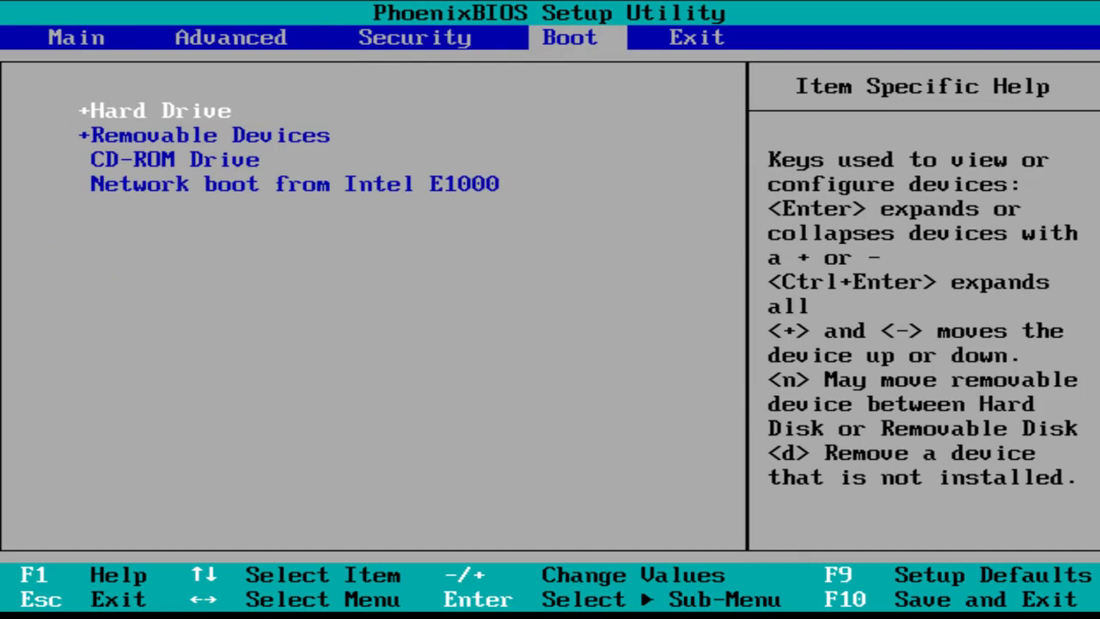
pyautogui.press('Down')
pyautogui.press('Down')
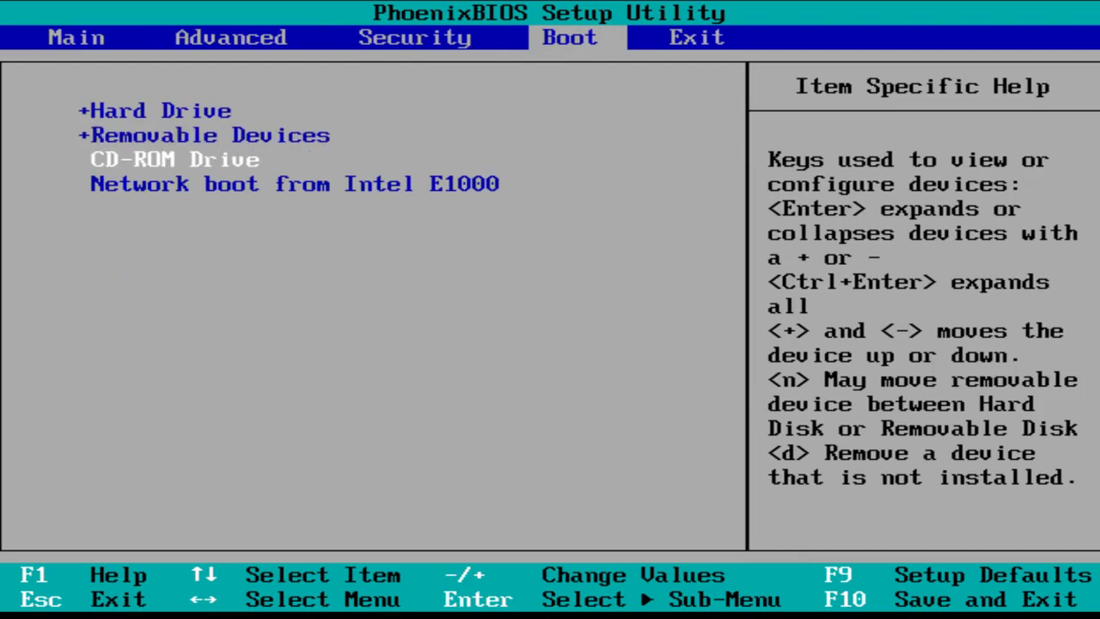
pyautogui.press('+')
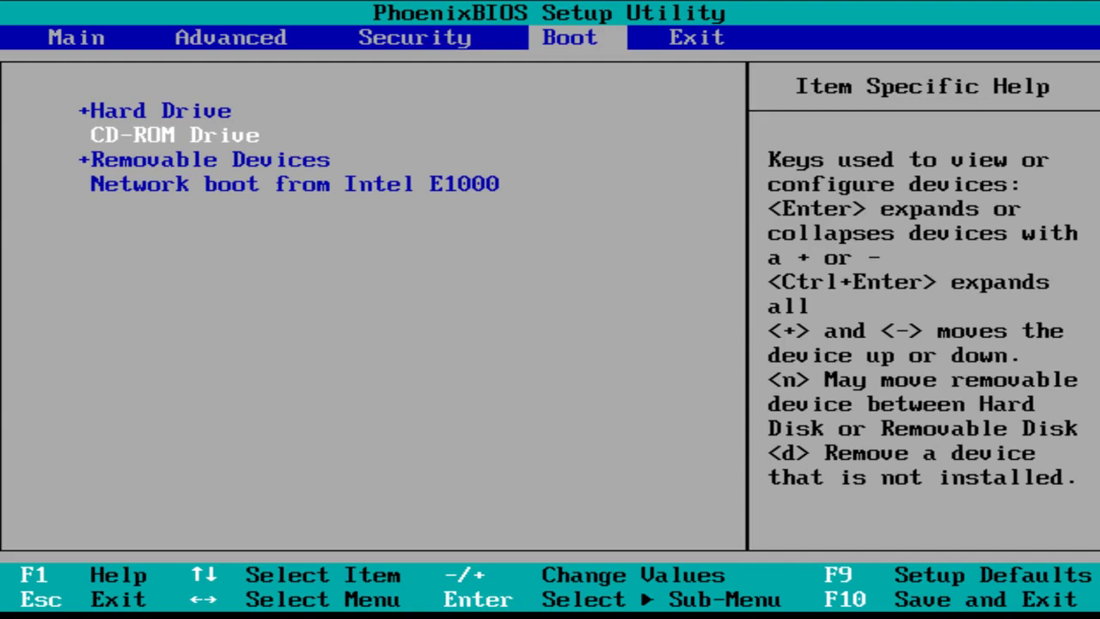
pyautogui.press('+')
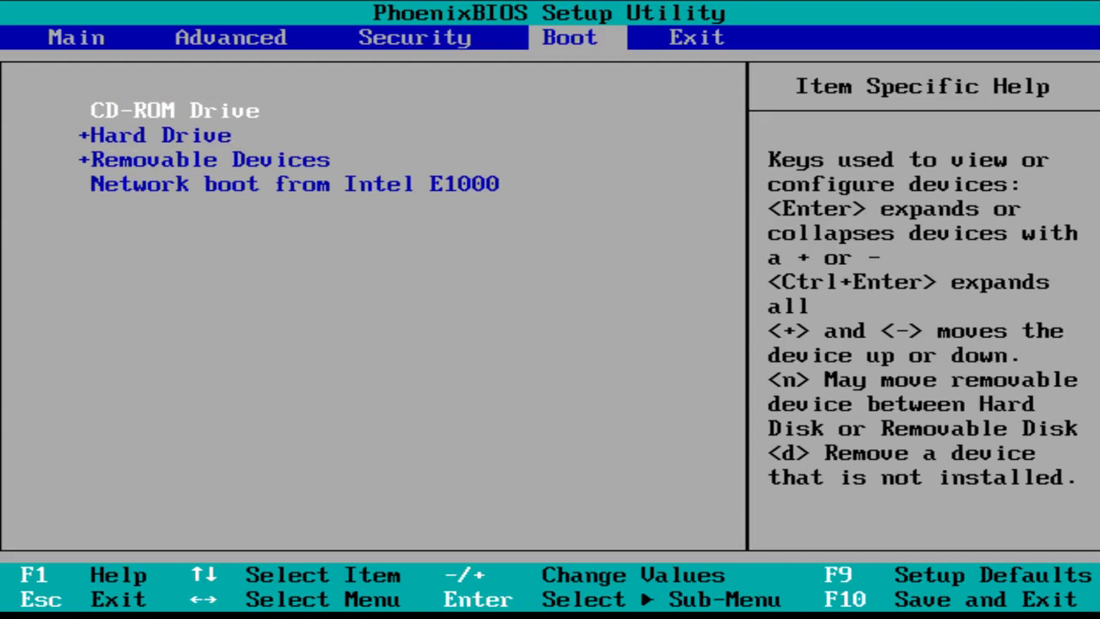
pyautogui.press('F10')
pyautogui.press('Return')
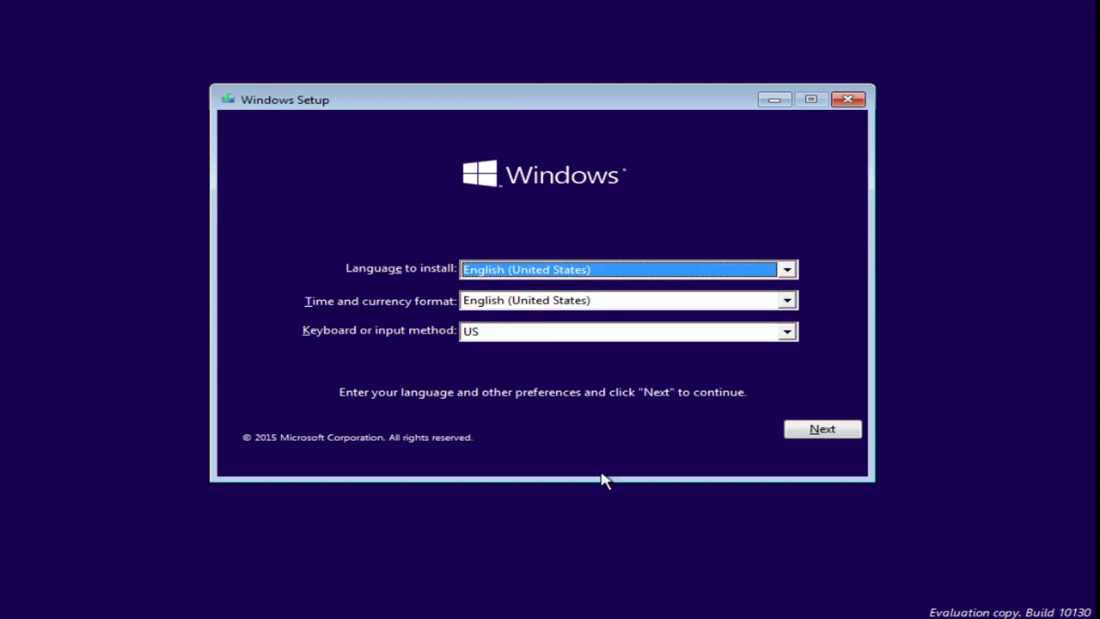
# Step: Keep the English (United States) defaults, choose Install now, and accept the license terms
pyautogui.click(788, 433)
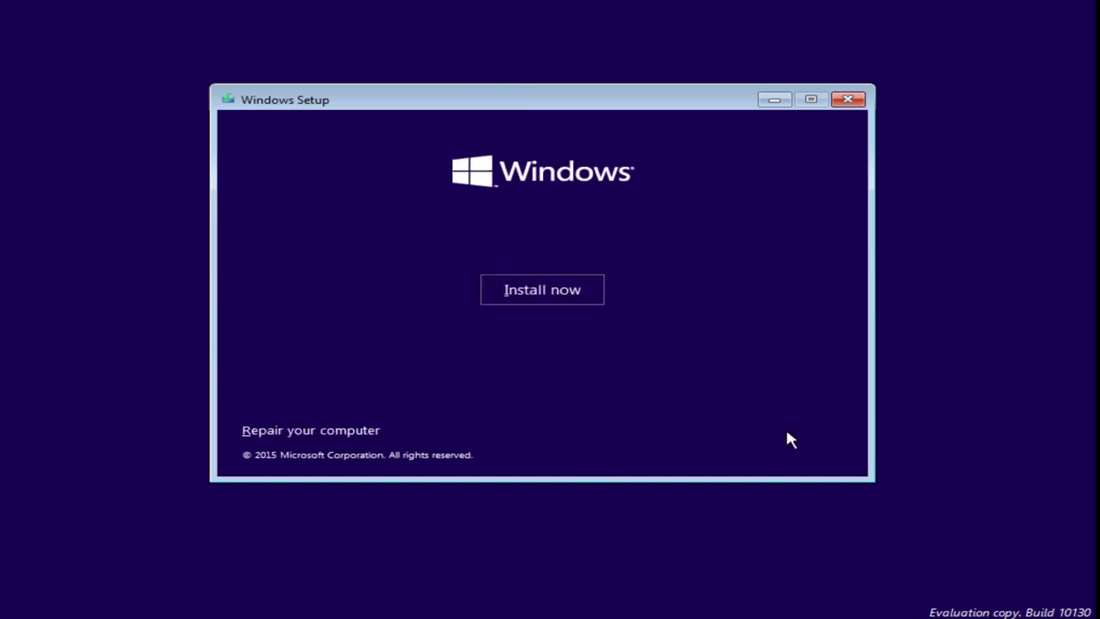
pyautogui.click(553, 302)
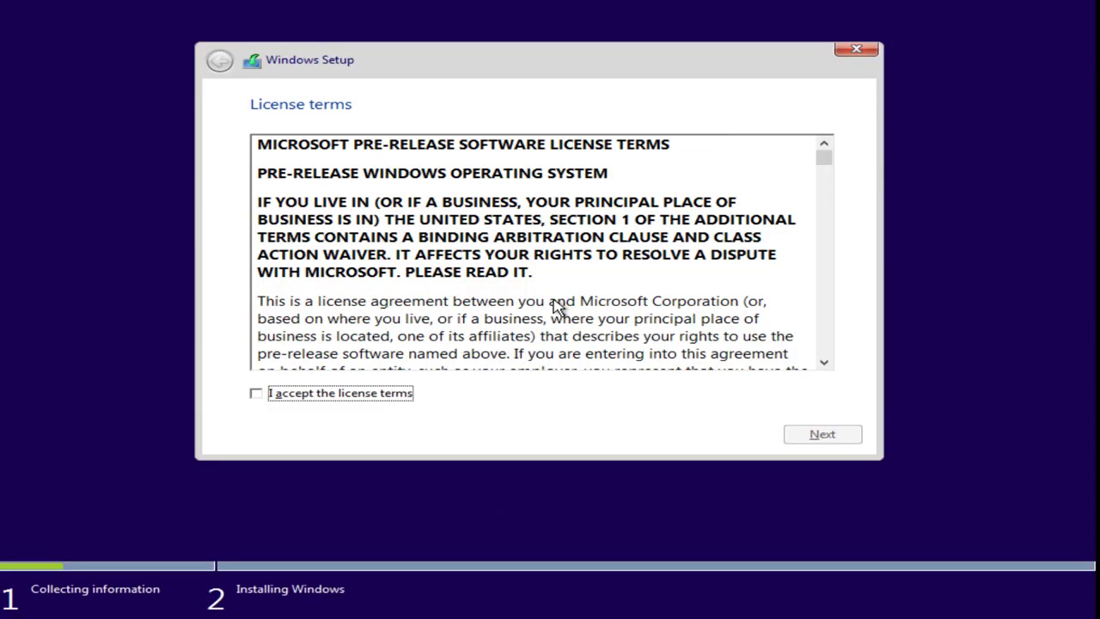
pyautogui.click(323, 393)
pyautogui.click(823, 435)
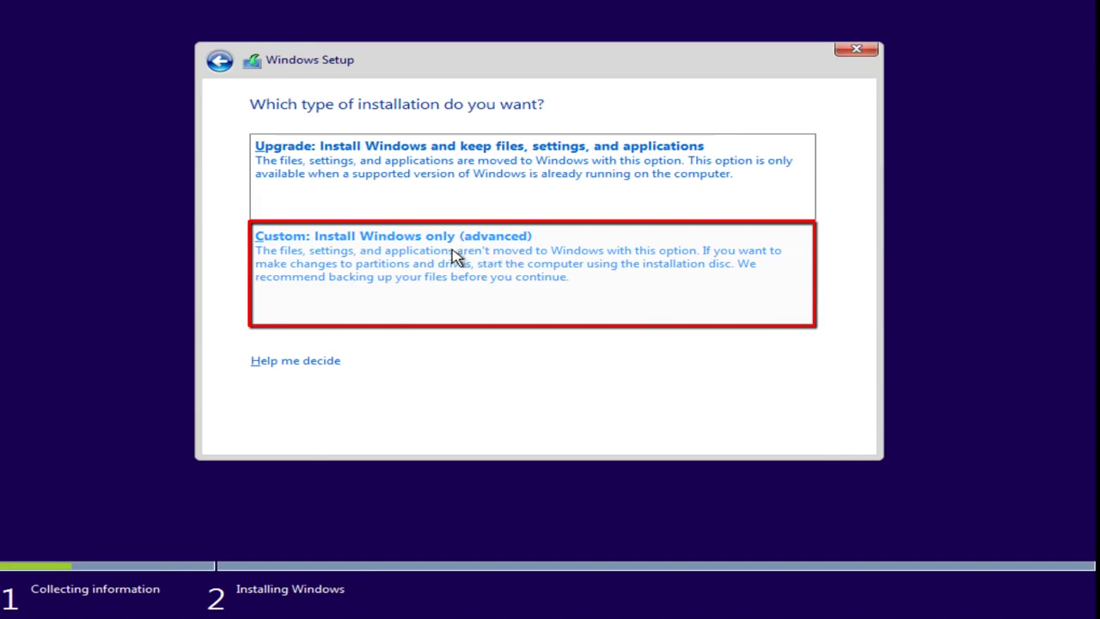
# Step: Choose the 'Custom: Install Windows only (advanced)' installation type
pyautogui.click(421, 269)
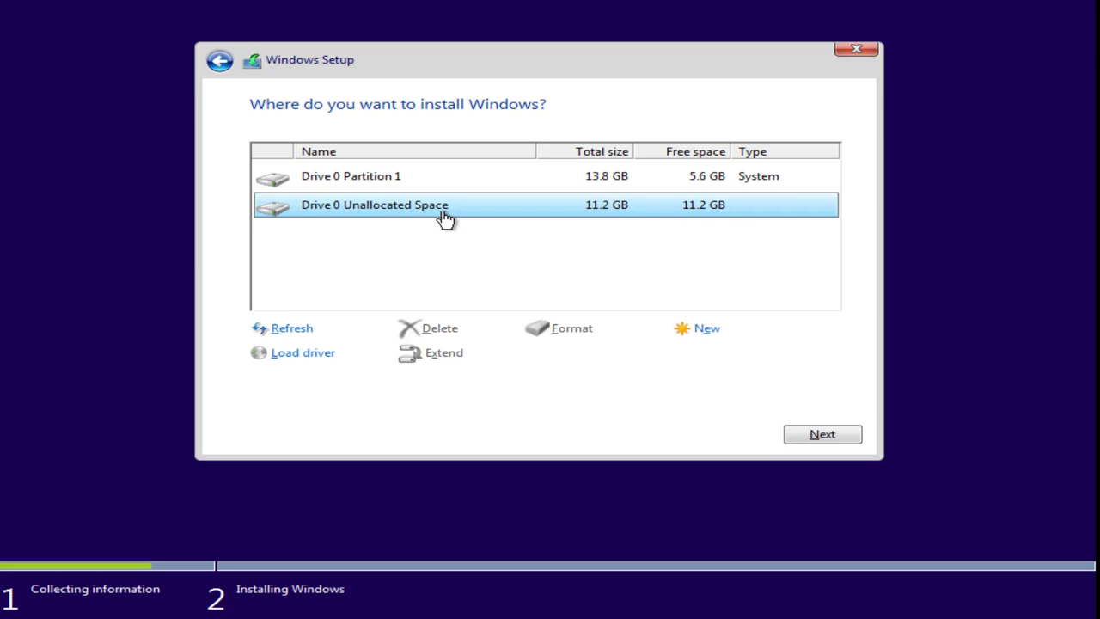
# Step: Create an 11454 MB partition from the unallocated space and install Windows onto it
pyautogui.click(702, 337)
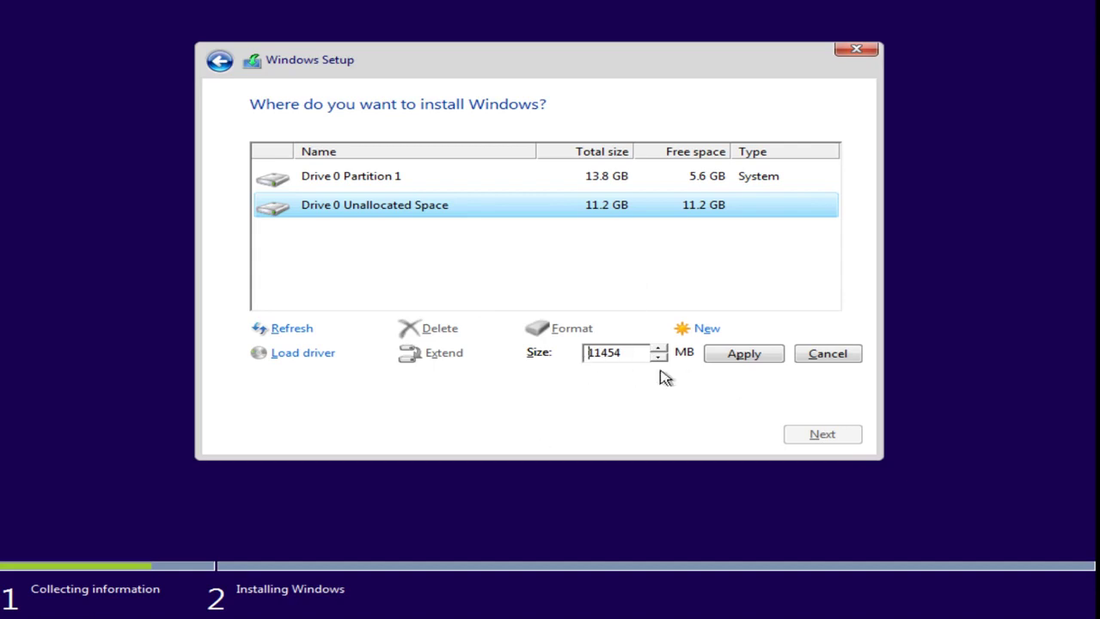
pyautogui.click(743, 357)
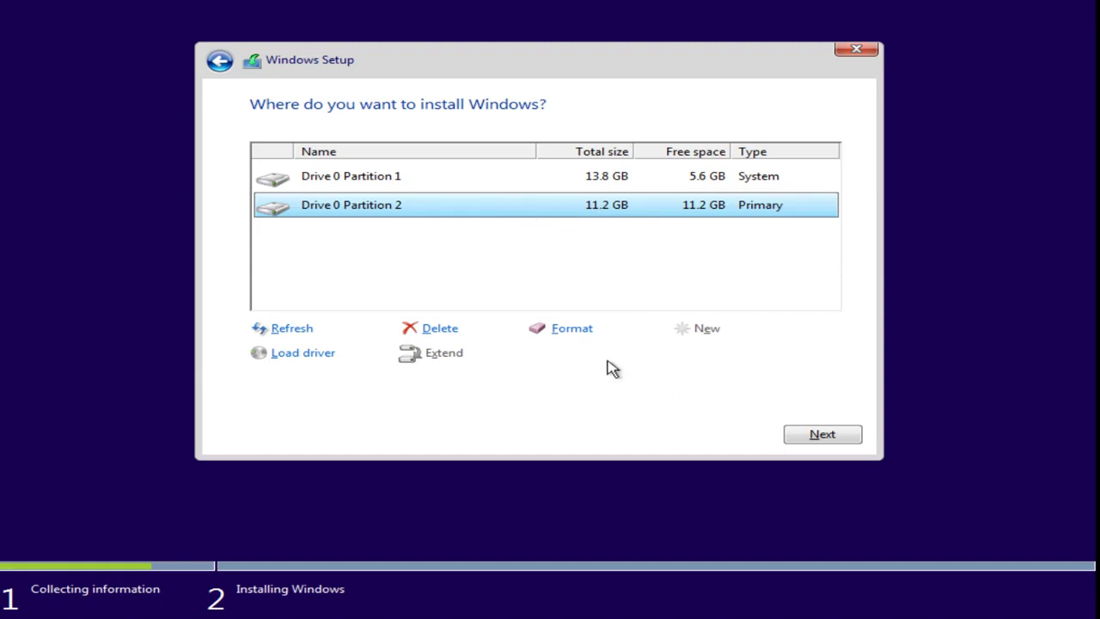
pyautogui.click(816, 439)
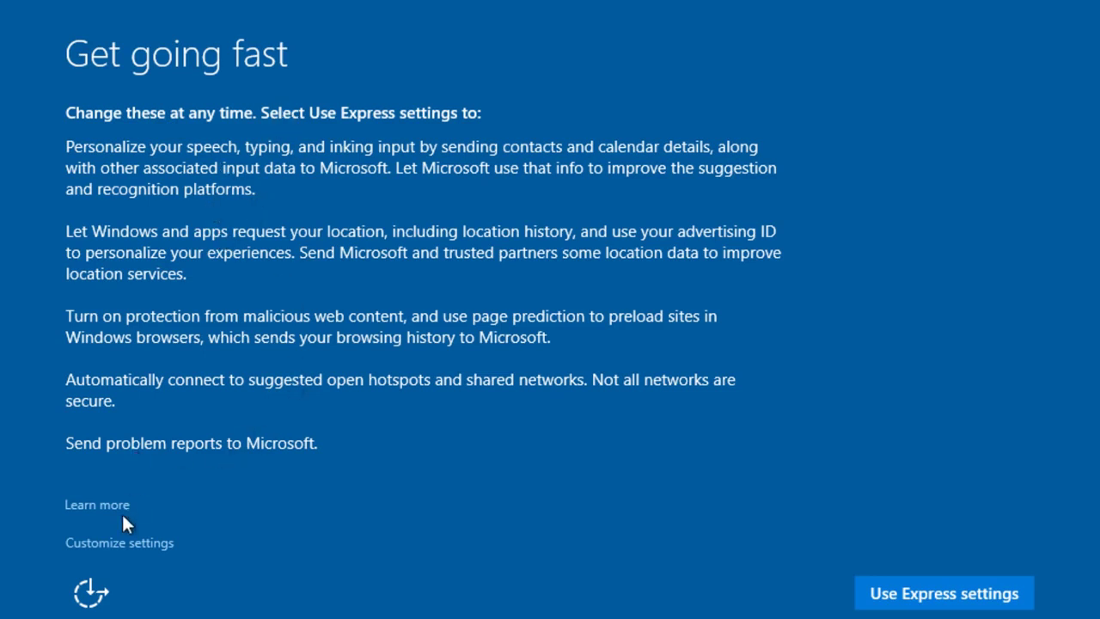
# Step: Customize settings: turn off location, advertising ID, typing data and speech/inking personalization
pyautogui.click(103, 543)
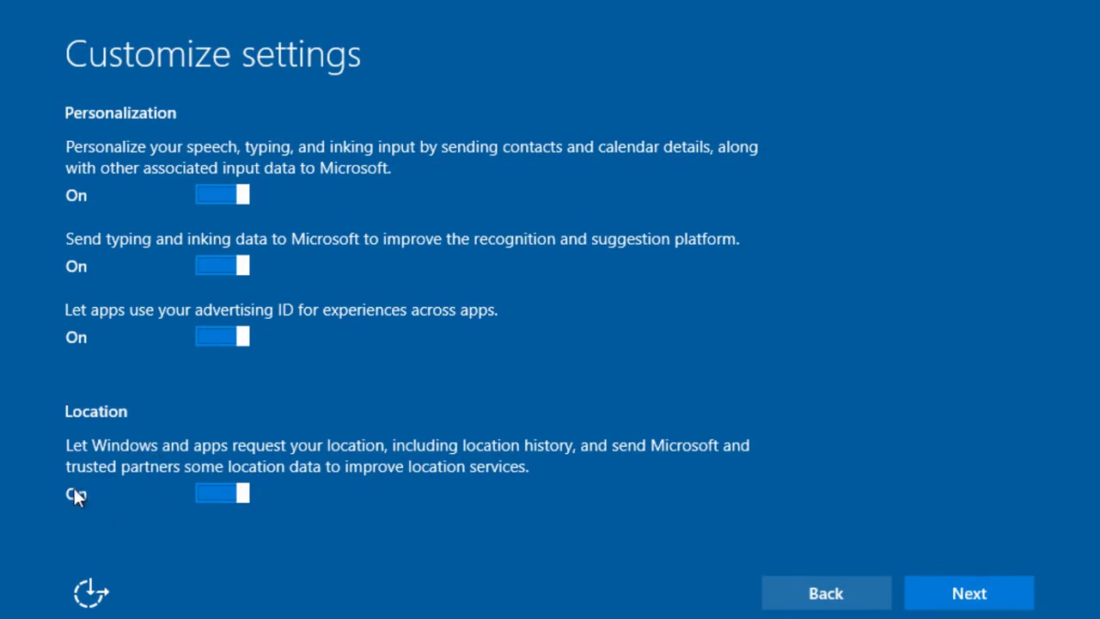
pyautogui.click(209, 496)
pyautogui.click(198, 343)
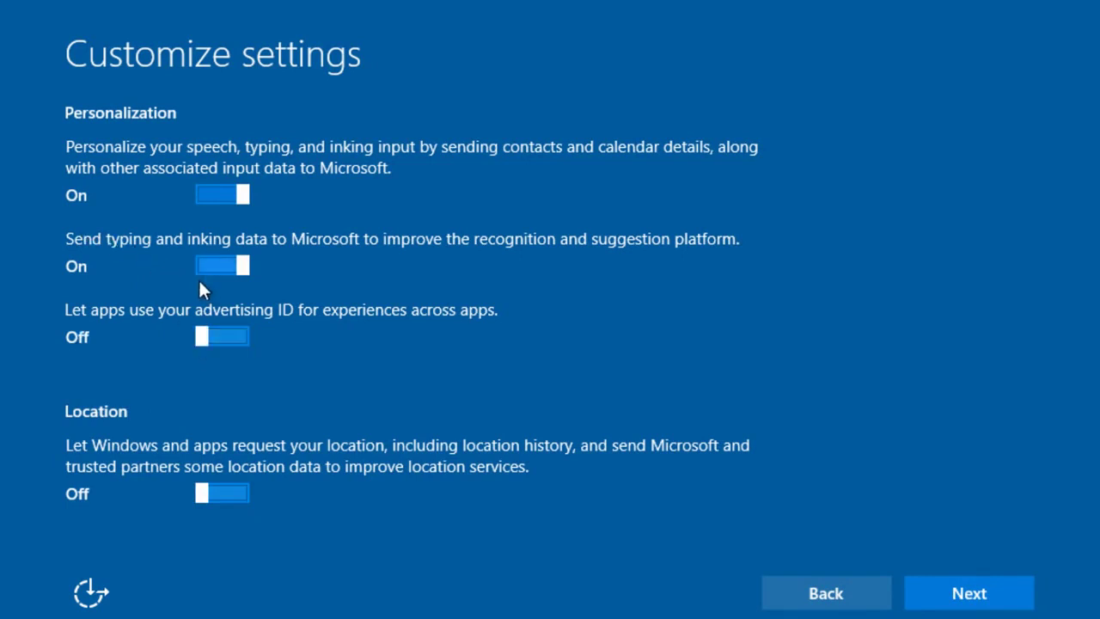
pyautogui.click(206, 267)
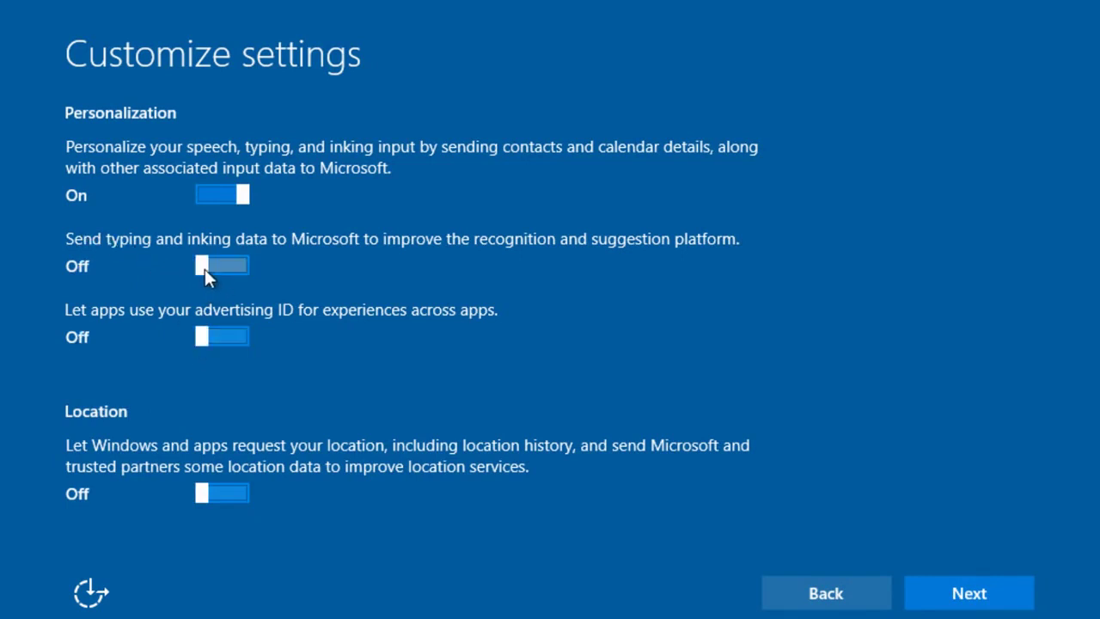
pyautogui.click(200, 190)
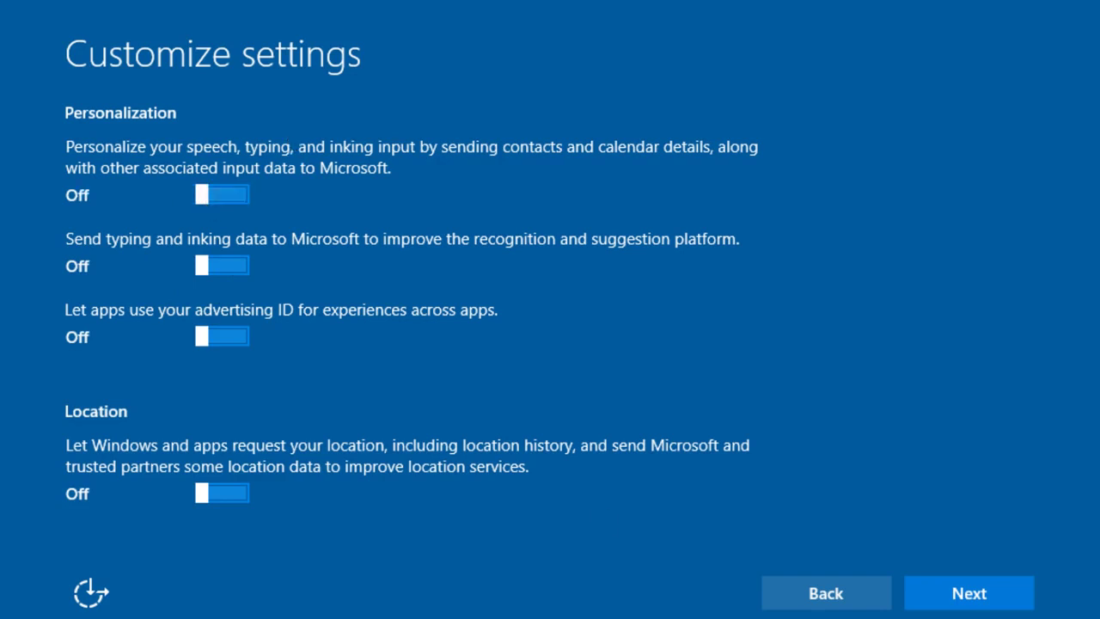
pyautogui.click(1009, 597)
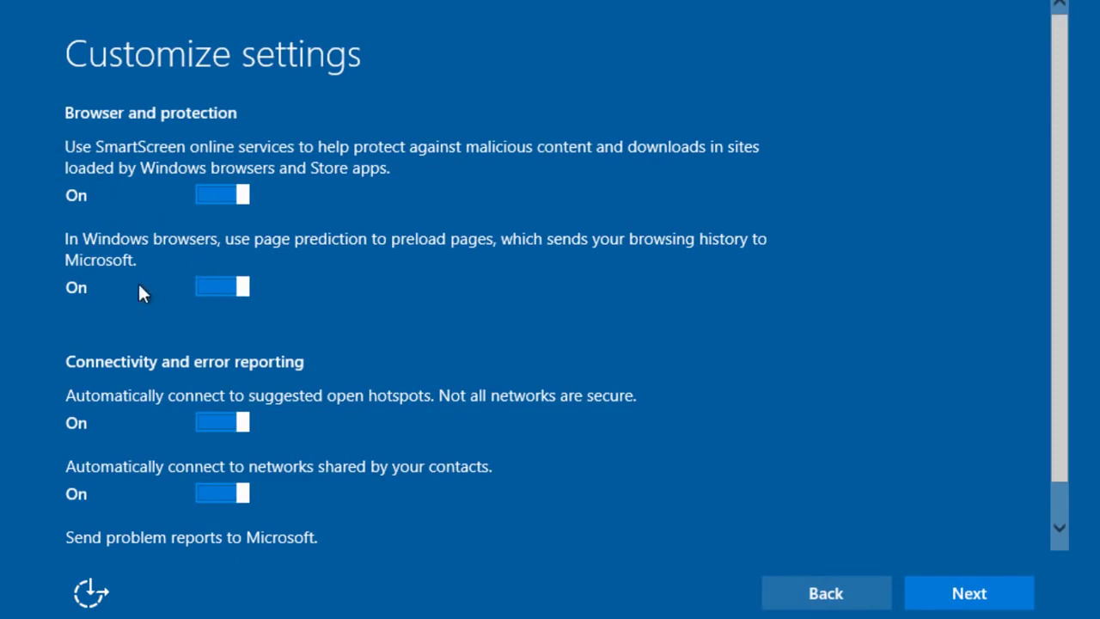
# Step: Turn off browser page prediction and auto-connecting to contact-shared networks, then continue
pyautogui.click(229, 286)
pyautogui.scroll(-1, 215, 292)
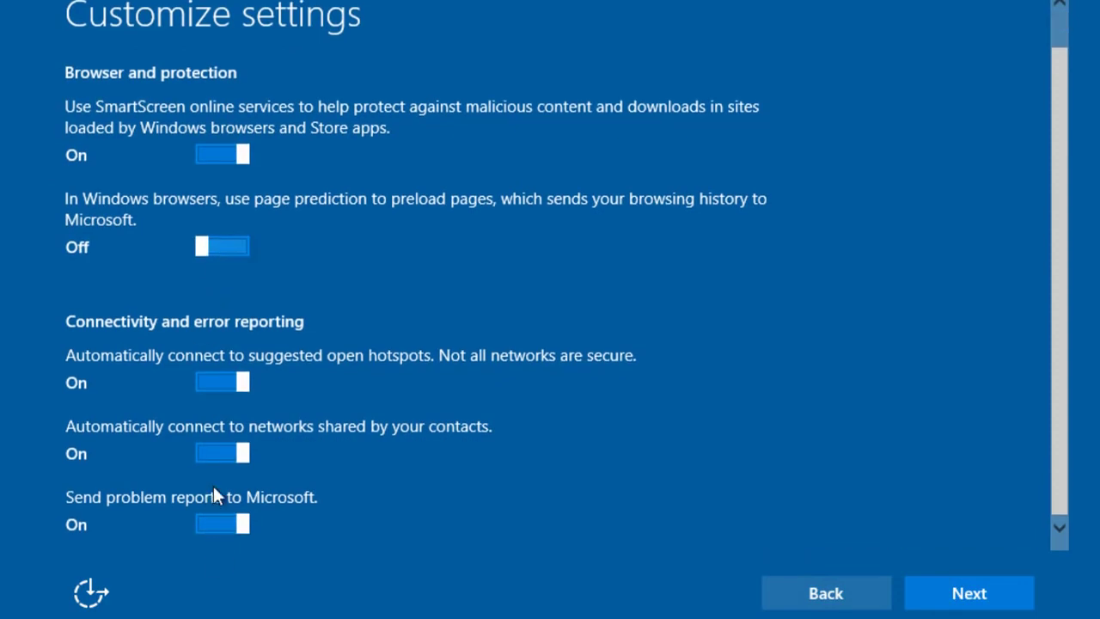
pyautogui.click(216, 453)
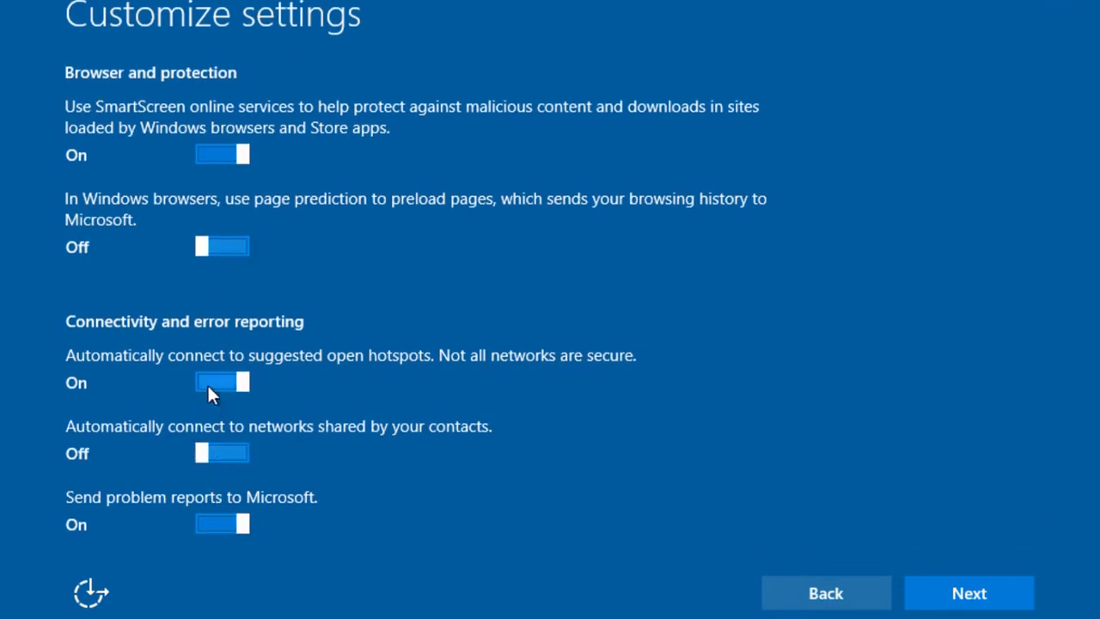
pyautogui.scroll(1, 442, 462)
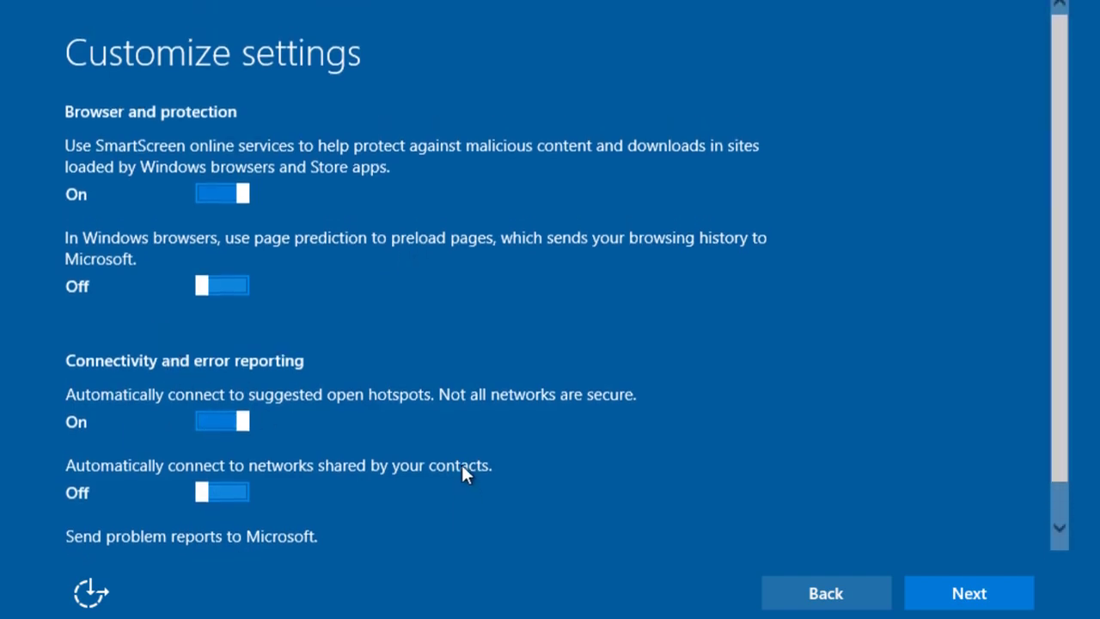
pyautogui.scroll(-1, 167, 376)
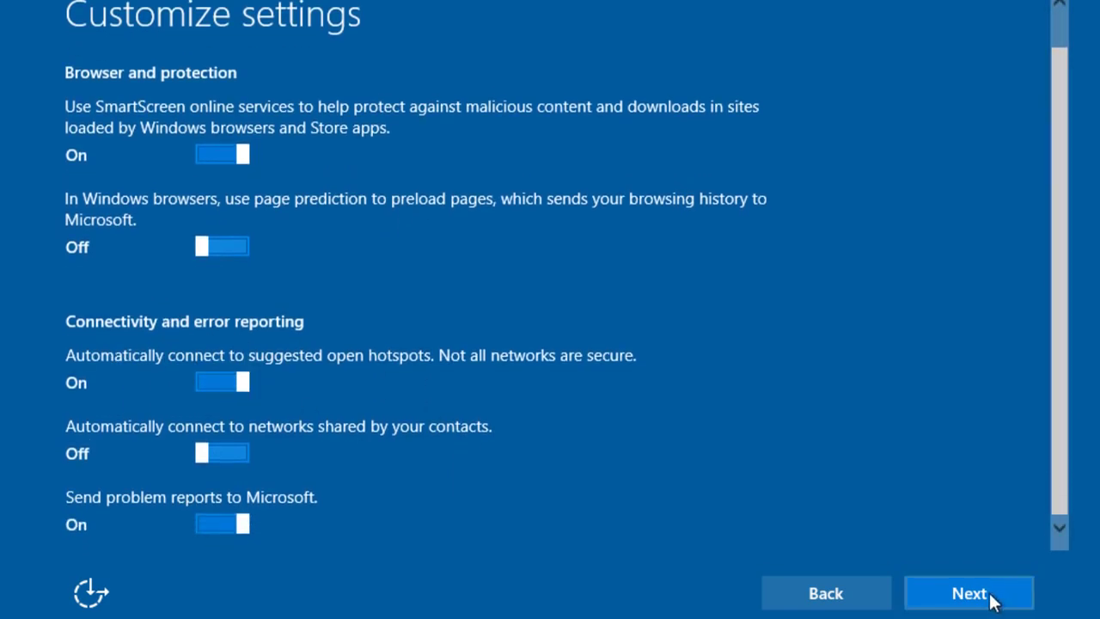
pyautogui.click(994, 598)
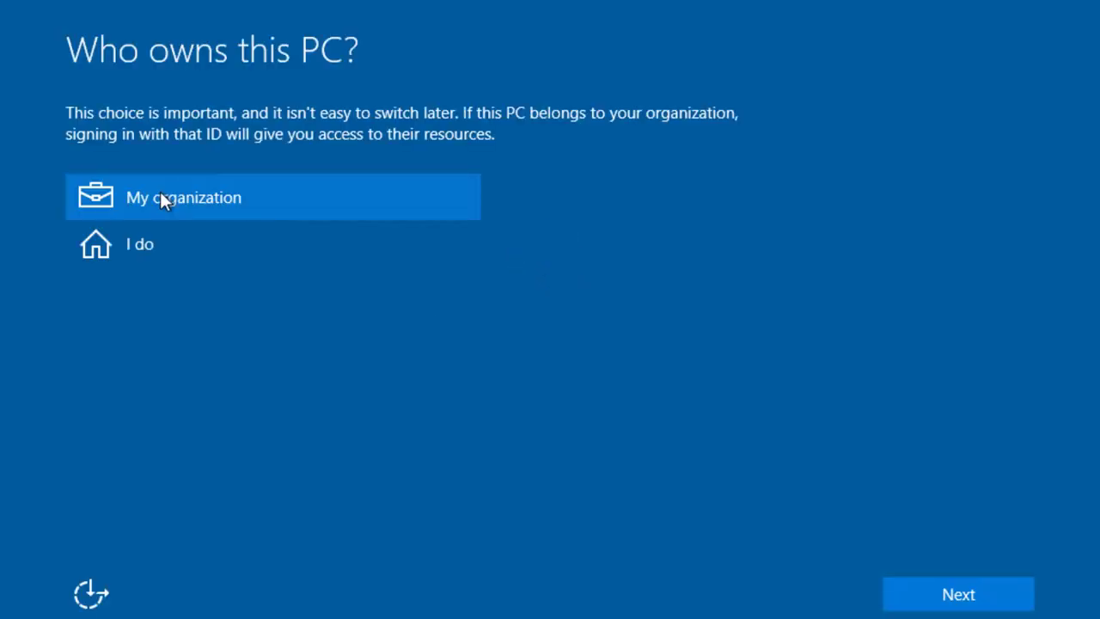
# Step: Mark the PC as personally owned ('I do') and skip the Microsoft account sign-in
pyautogui.click(106, 247)
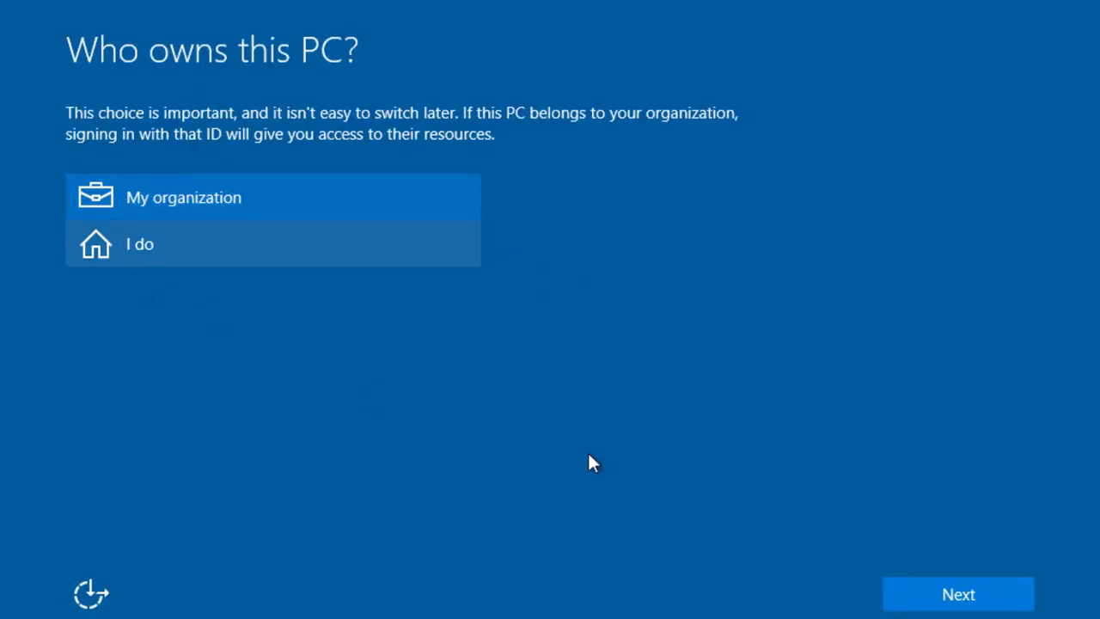
pyautogui.click(925, 607)
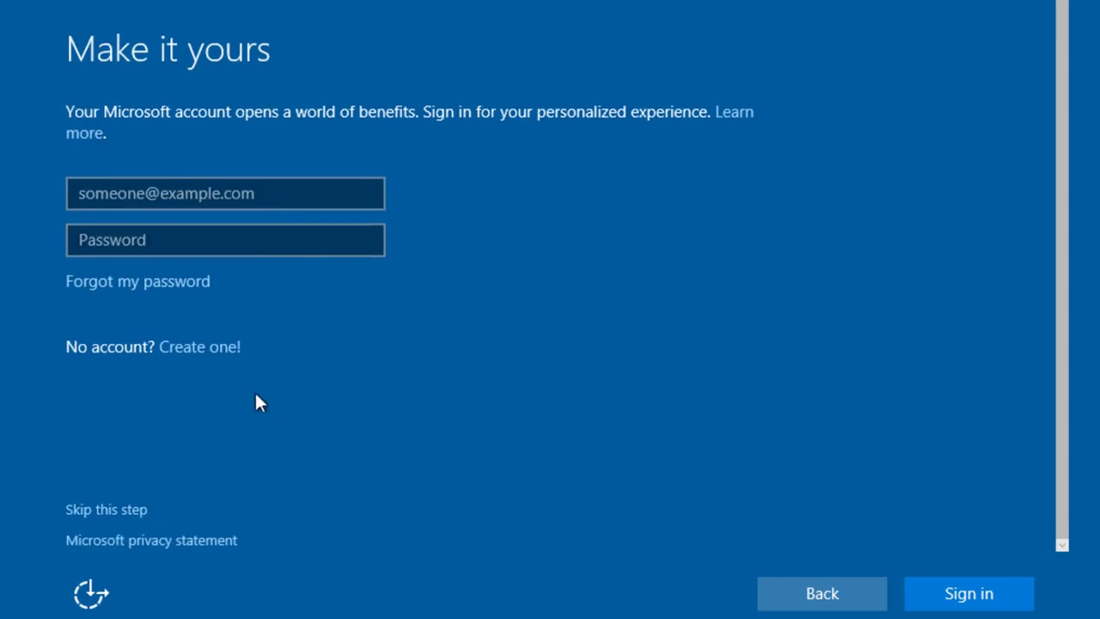
pyautogui.click(101, 511)
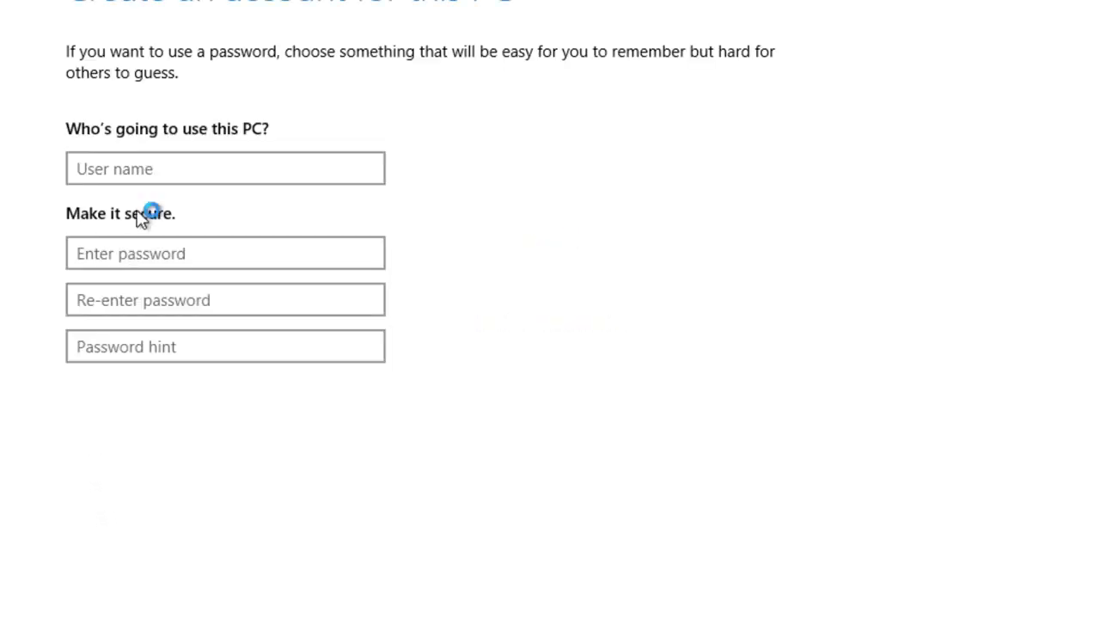
pyautogui.click(135, 172)
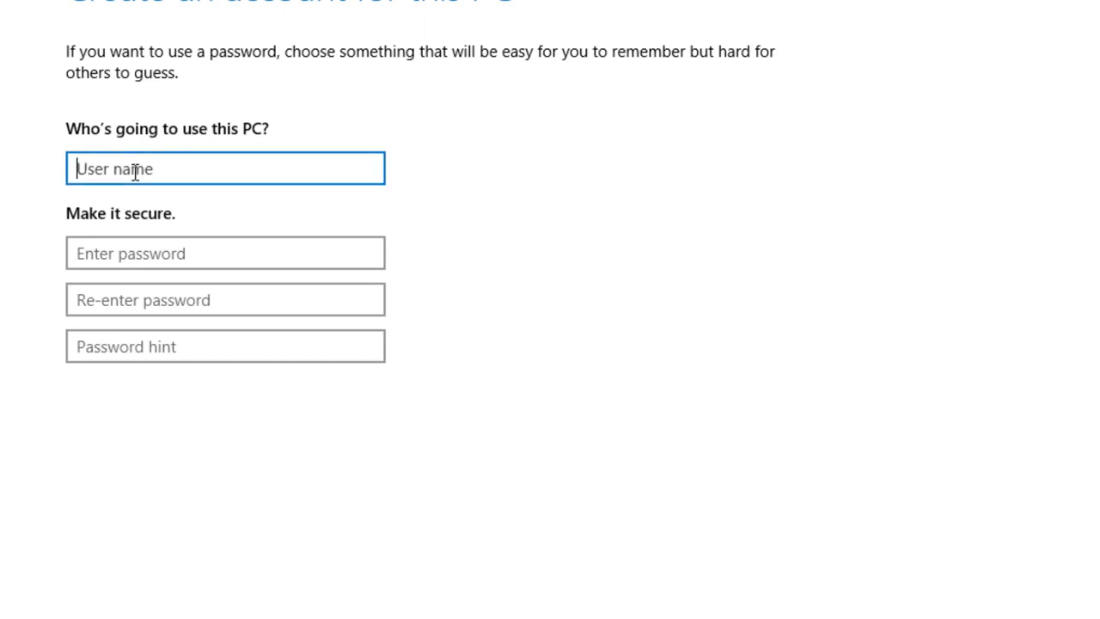
pyautogui.write('rrrrr')
pyautogui.click(113, 241)
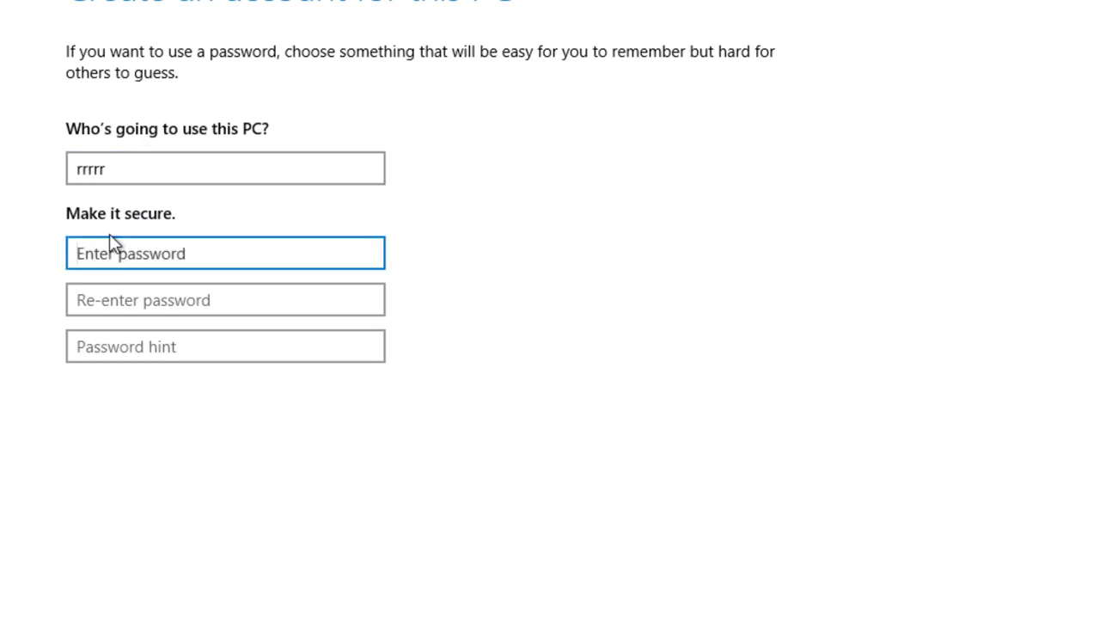
pyautogui.click(206, 301)
pyautogui.write('rrrr')
pyautogui.click(202, 337)
pyautogui.press('Return')
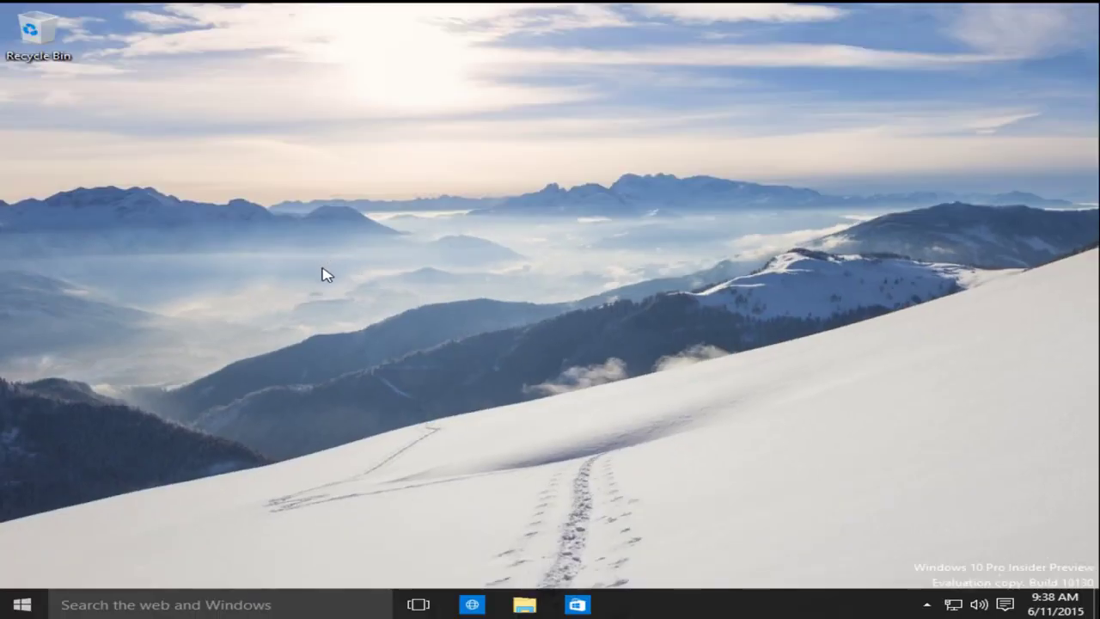
# Step: Launch the Project Spartan browser, maximize its window, then close it
pyautogui.click(21, 605)
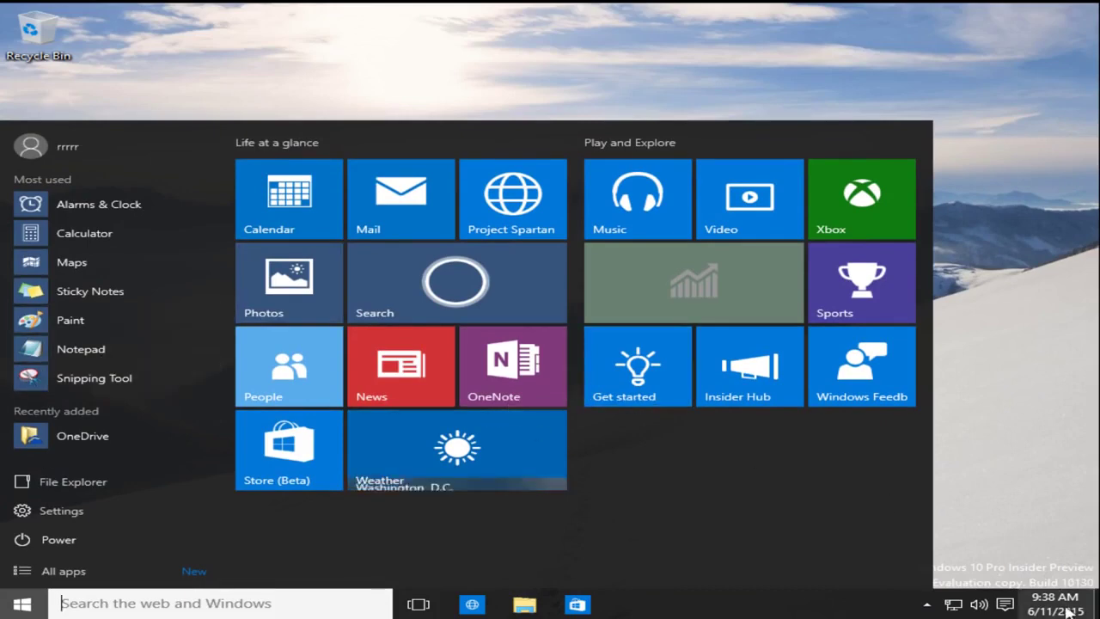
pyautogui.click(1017, 535)
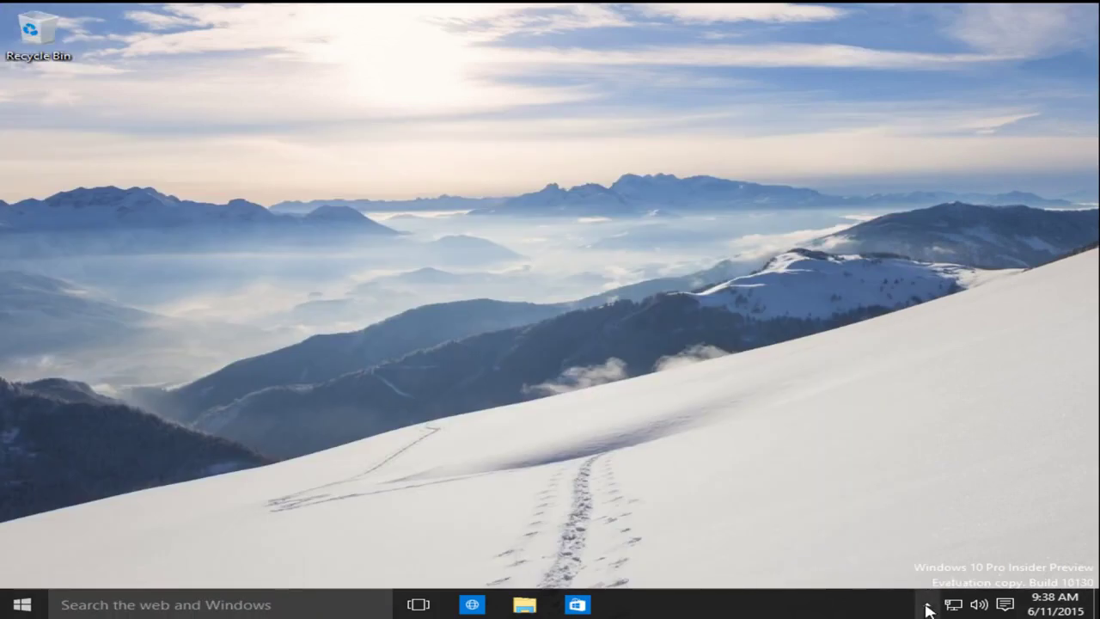
pyautogui.click(927, 604)
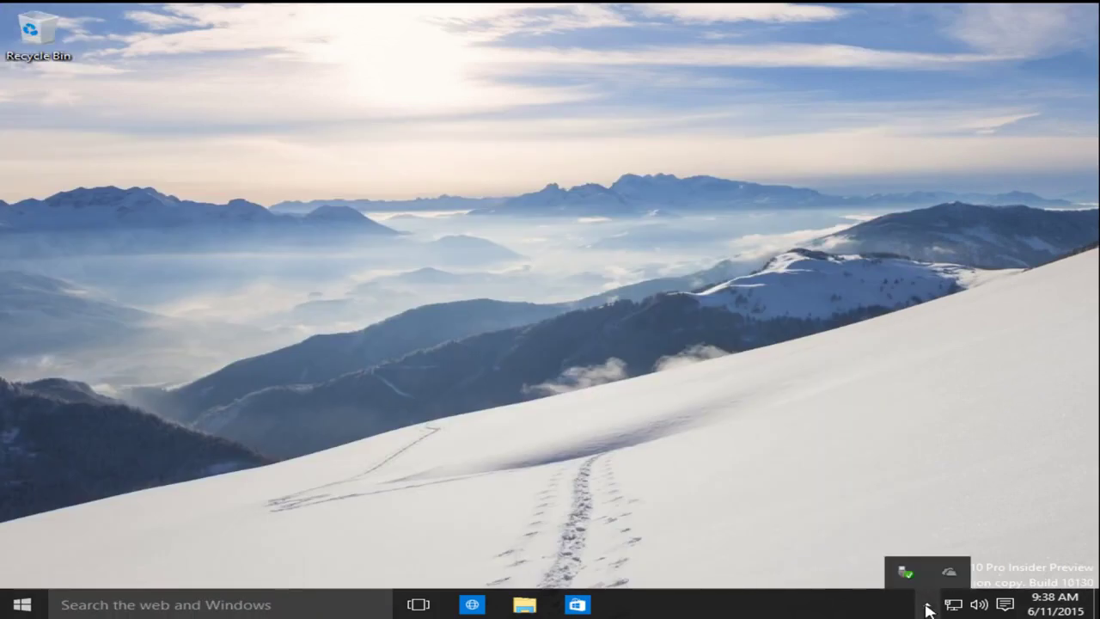
pyautogui.click(471, 605)
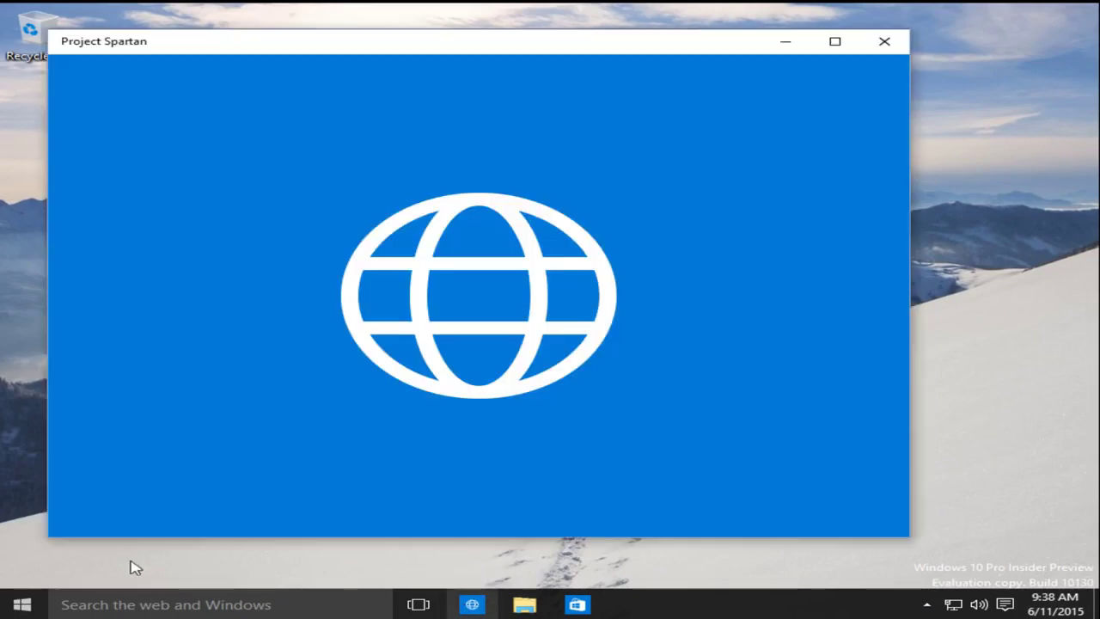
pyautogui.moveTo(373, 43); pyautogui.dragTo(397, 38)
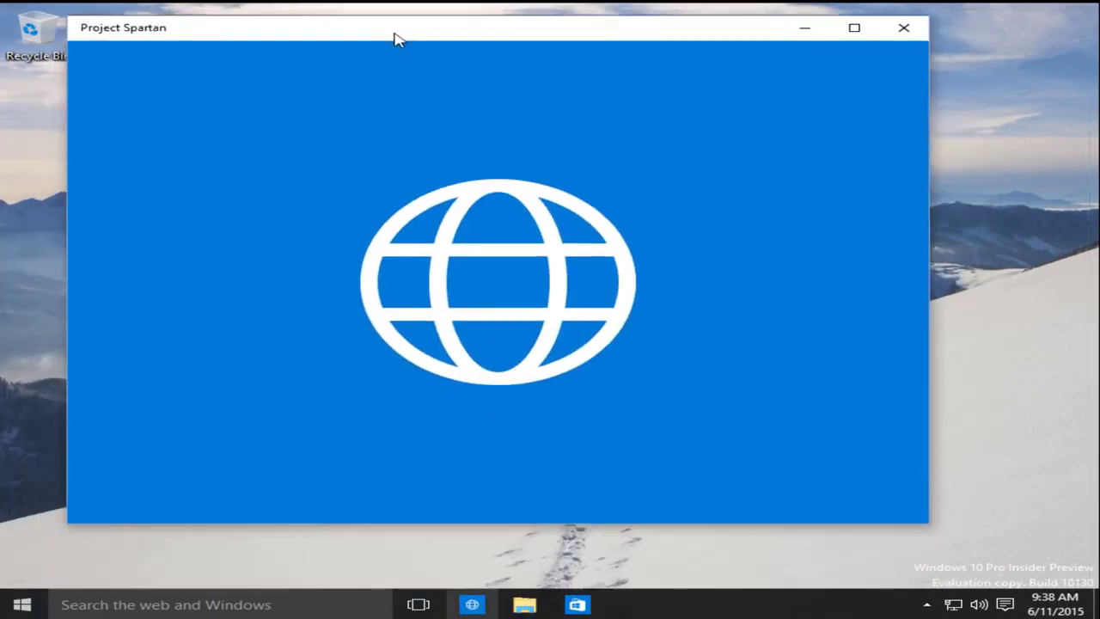
pyautogui.doubleClick(397, 39)
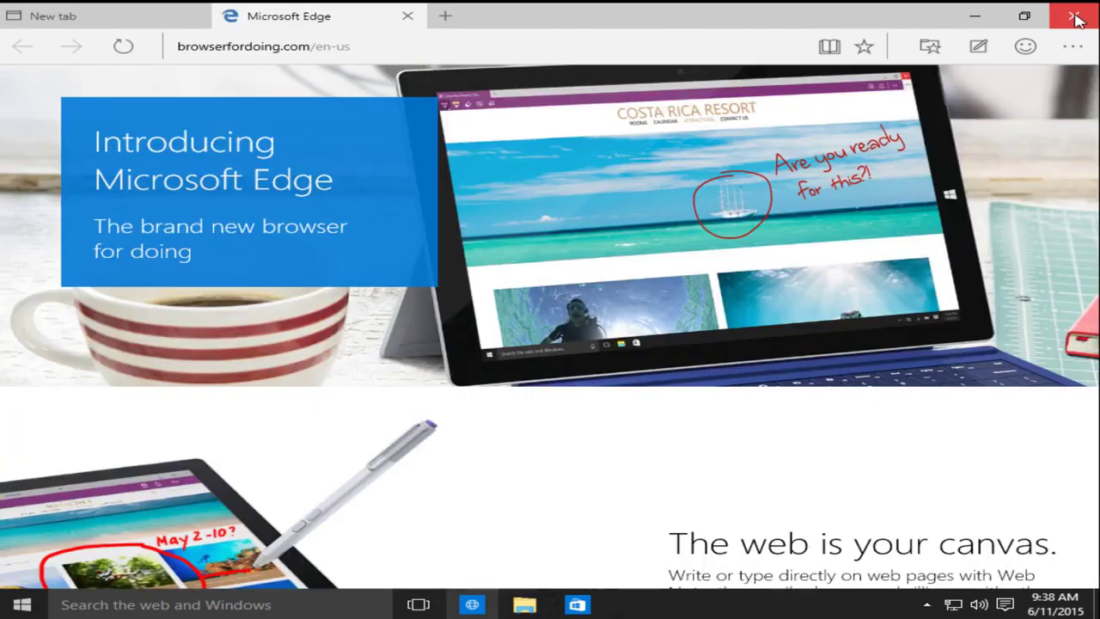
pyautogui.click(1078, 17)
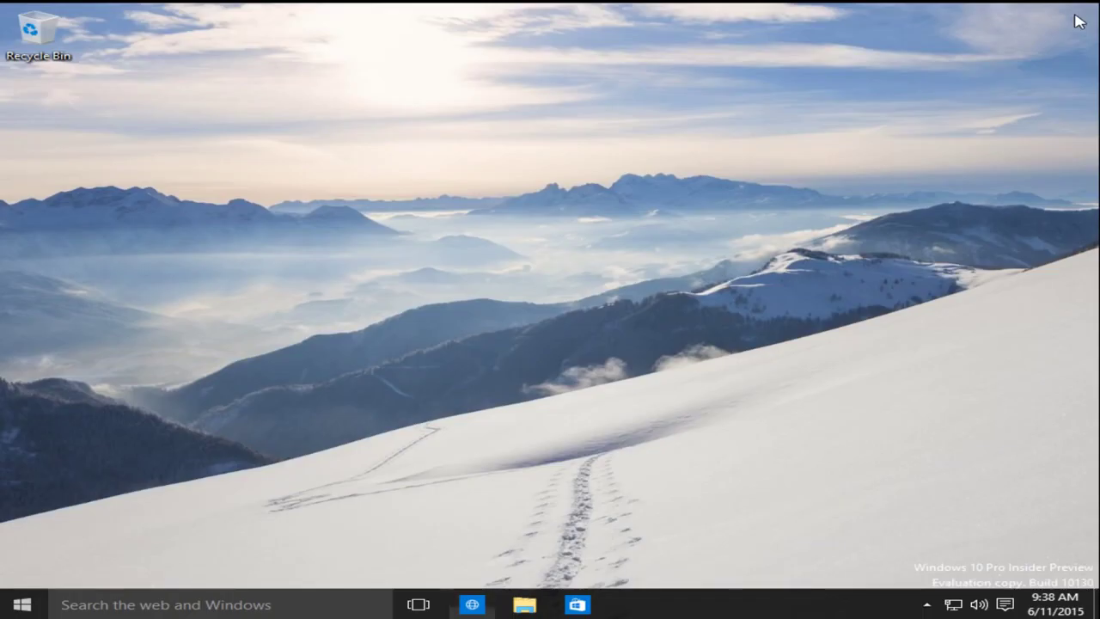
# Step: Restart the computer from the Start button's right-click menu
pyautogui.rightClick(33, 600)
pyautogui.click(598, 378)
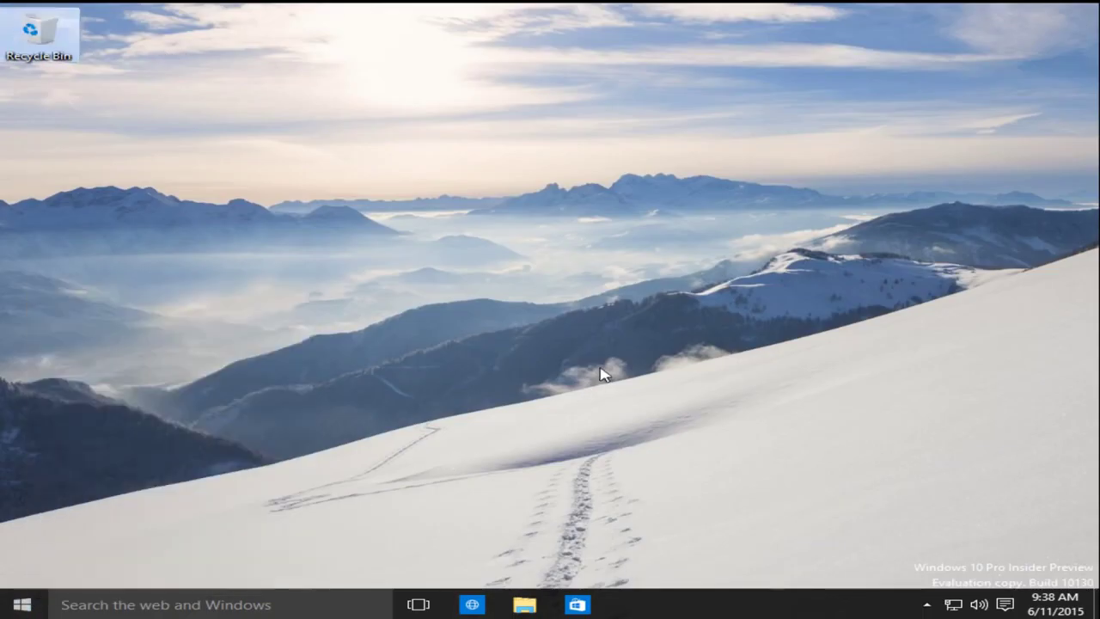
pyautogui.click(17, 606)
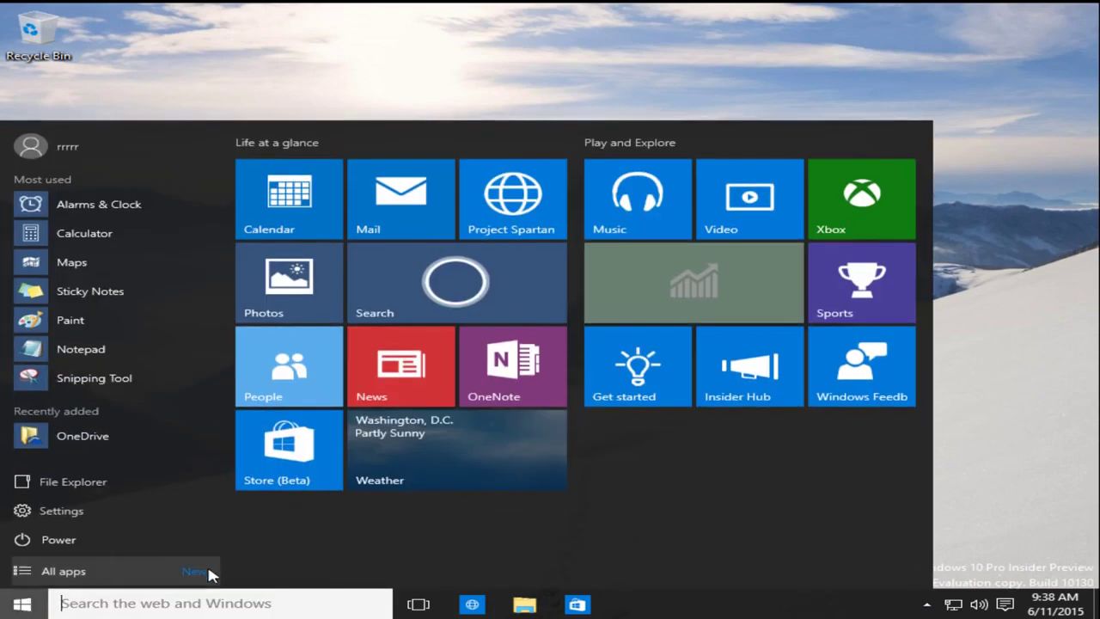
pyautogui.rightClick(11, 599)
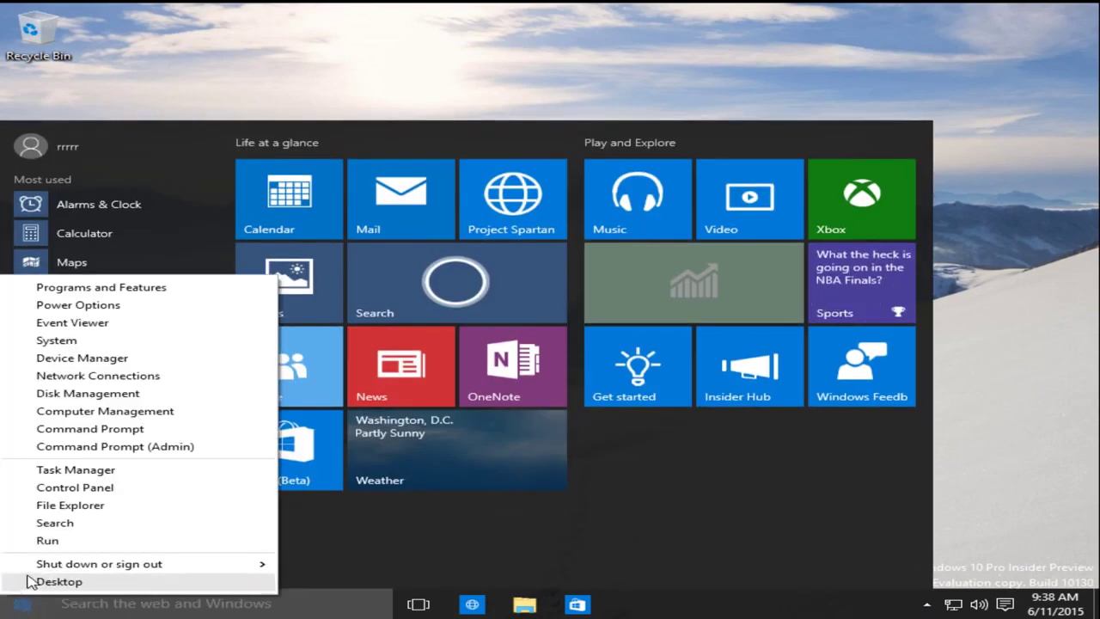
pyautogui.moveTo(99, 564)
pyautogui.click(331, 597)
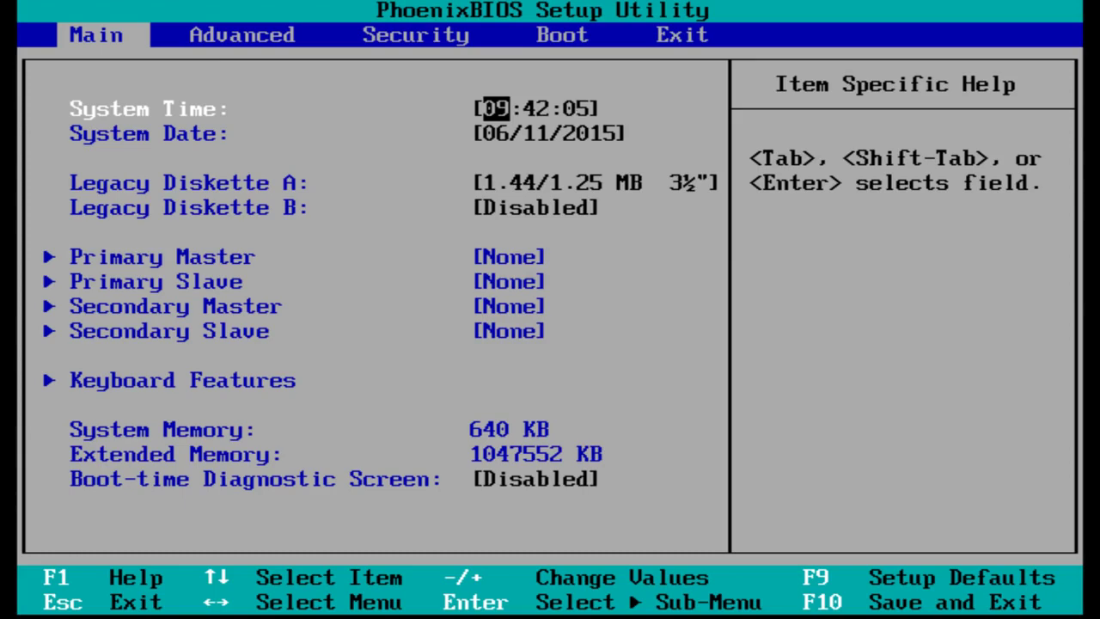
# Step: On the Boot tab, move Hard Drive above CD-ROM Drive in the boot order
pyautogui.press('Right')
pyautogui.press('Right')
pyautogui.press('Right')
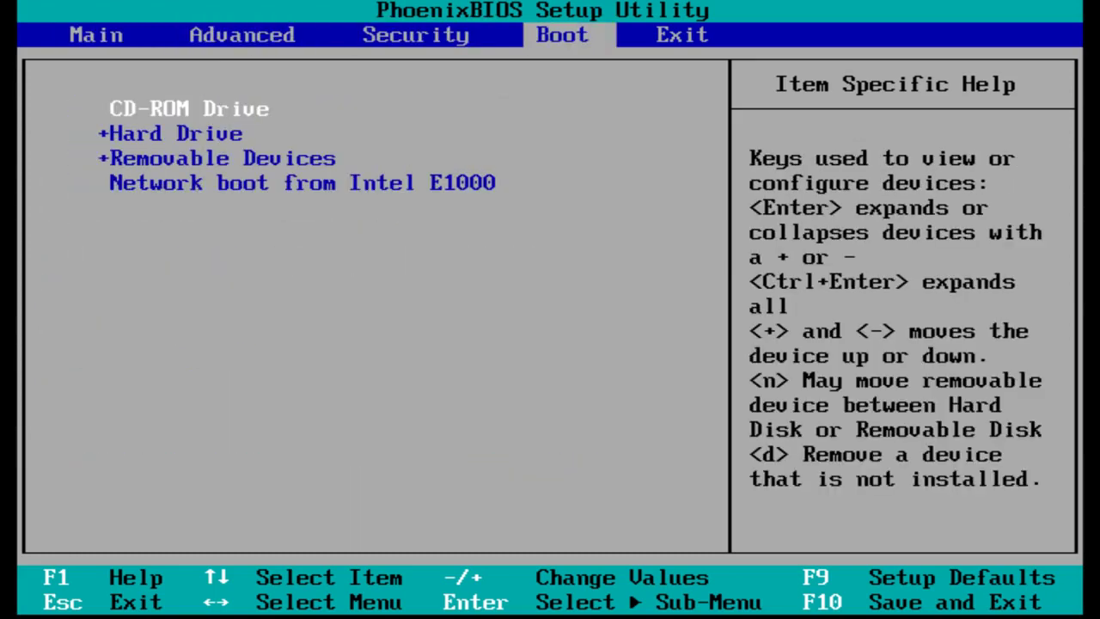
pyautogui.press('Down')
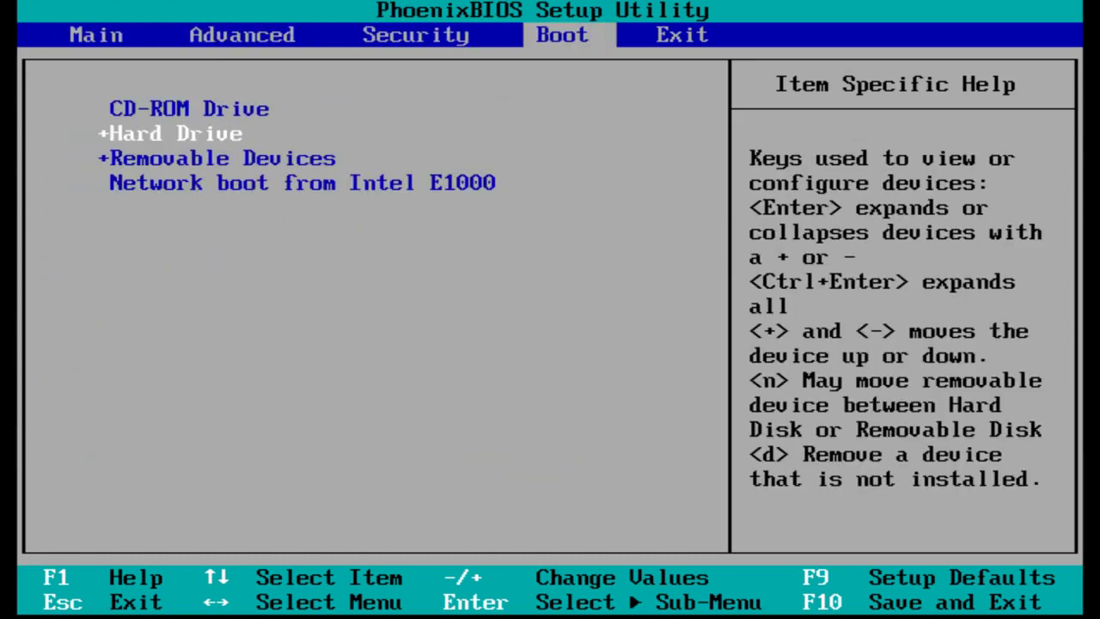
pyautogui.press('+')
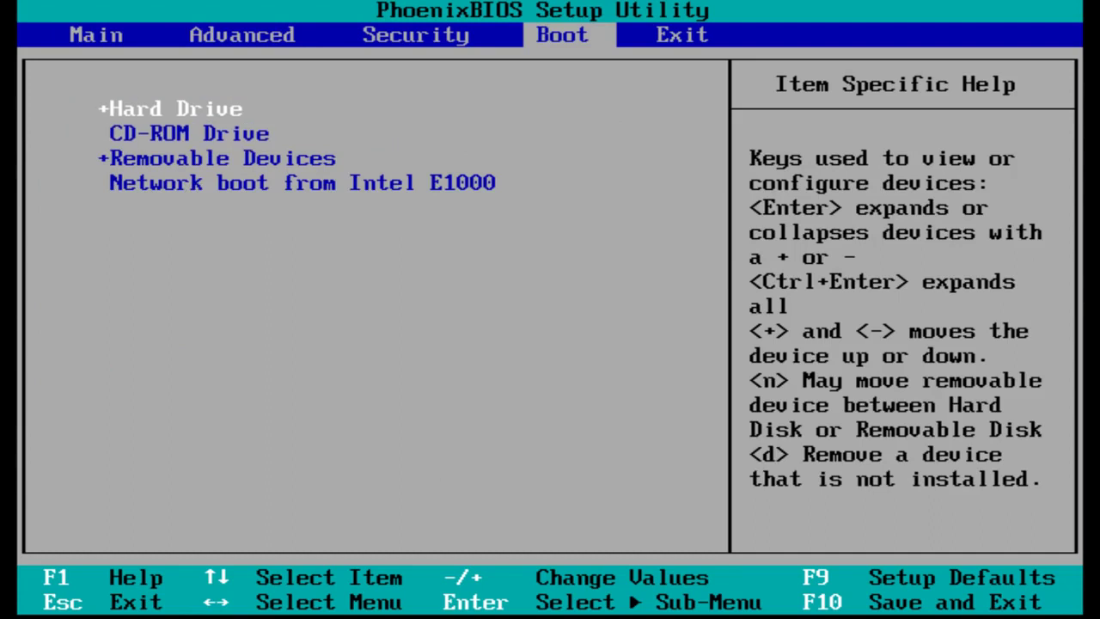
pyautogui.press('Down')
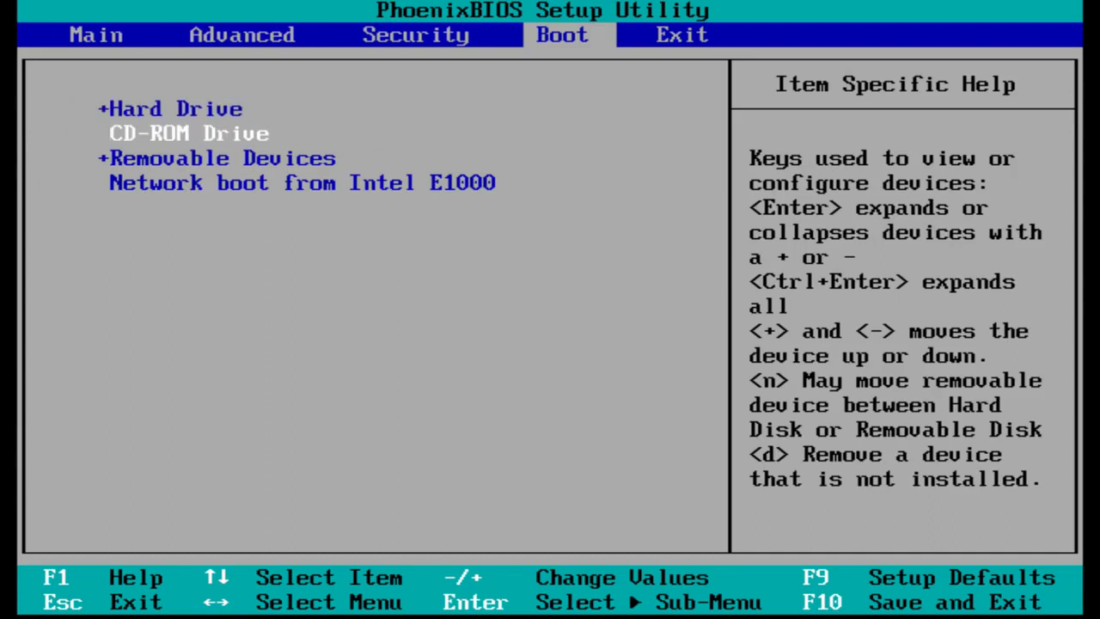
pyautogui.press('Up')
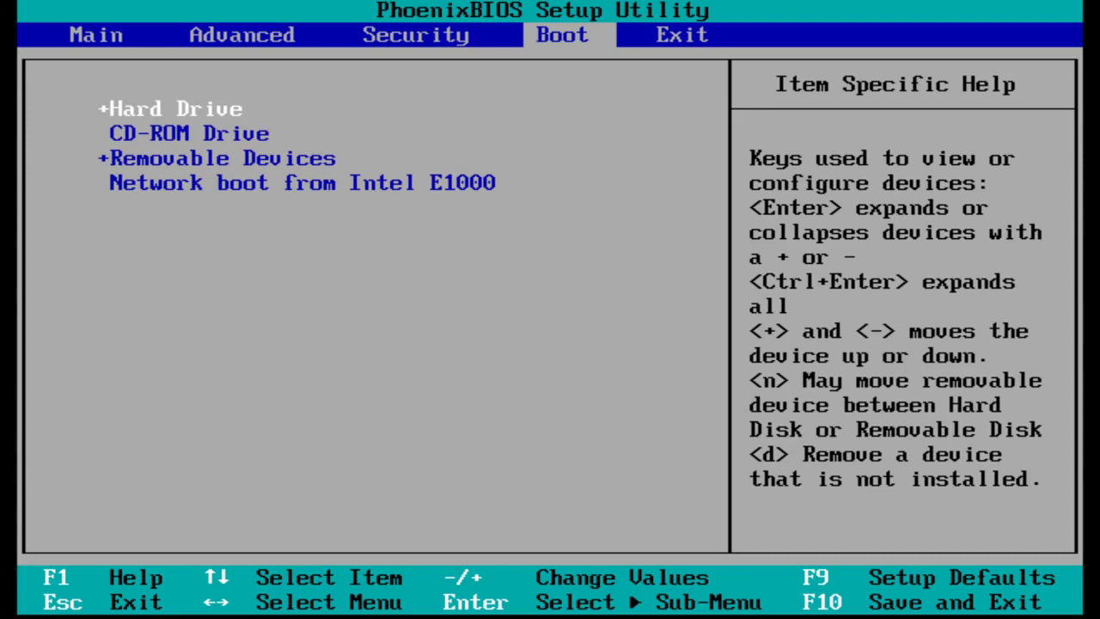
# Step: Load the default configuration with F9 and request save-and-exit with F10
pyautogui.press('F9')
pyautogui.press('Return')
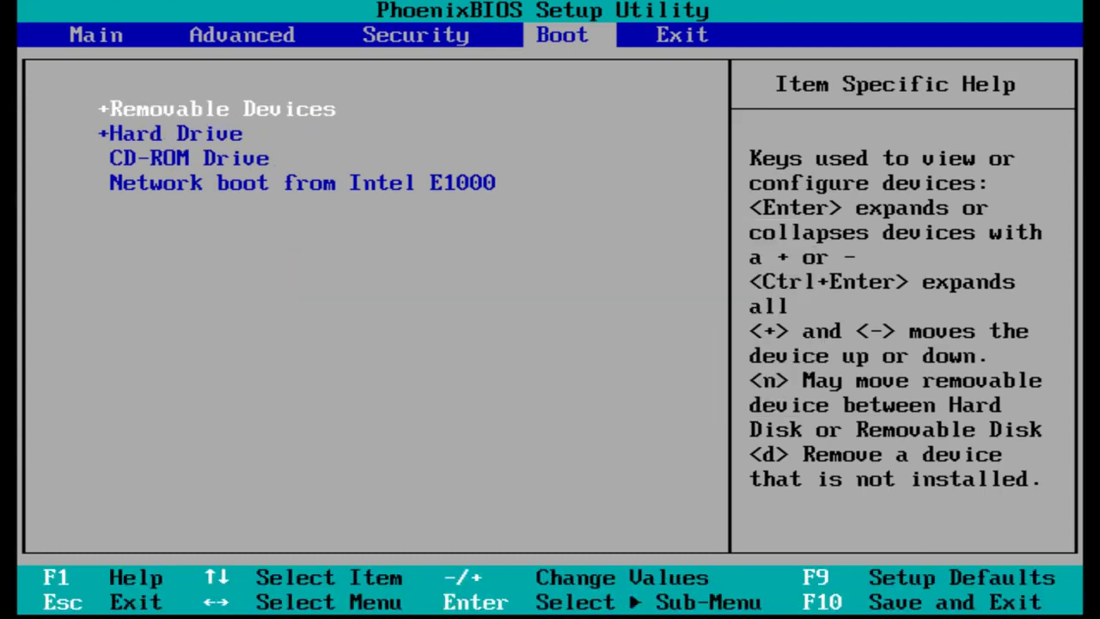
pyautogui.press('F10')
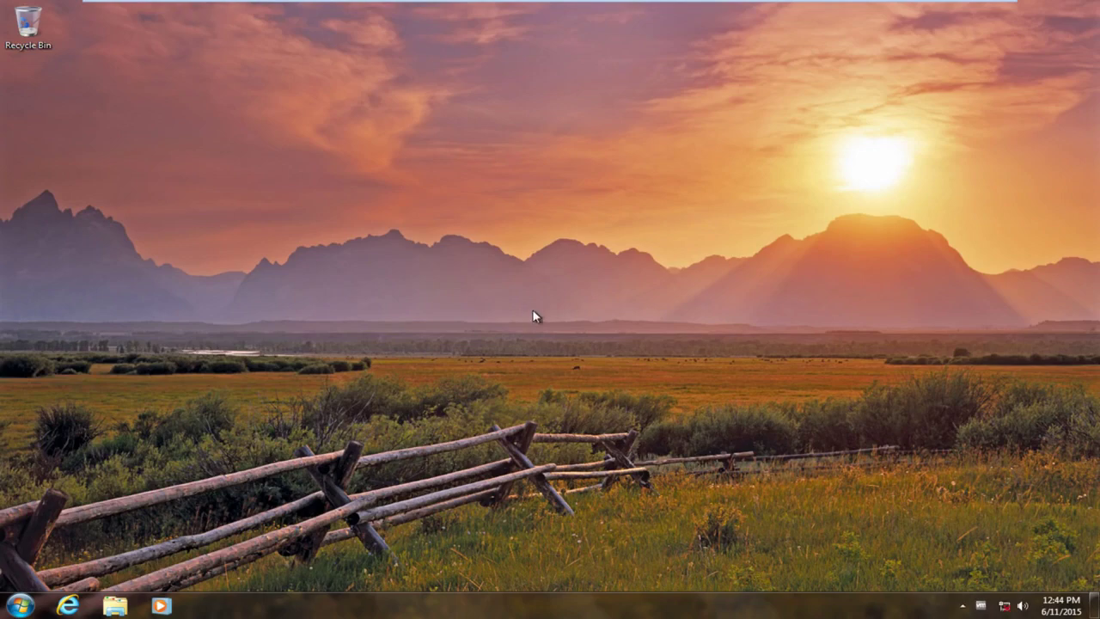
pyautogui.click(19, 606)
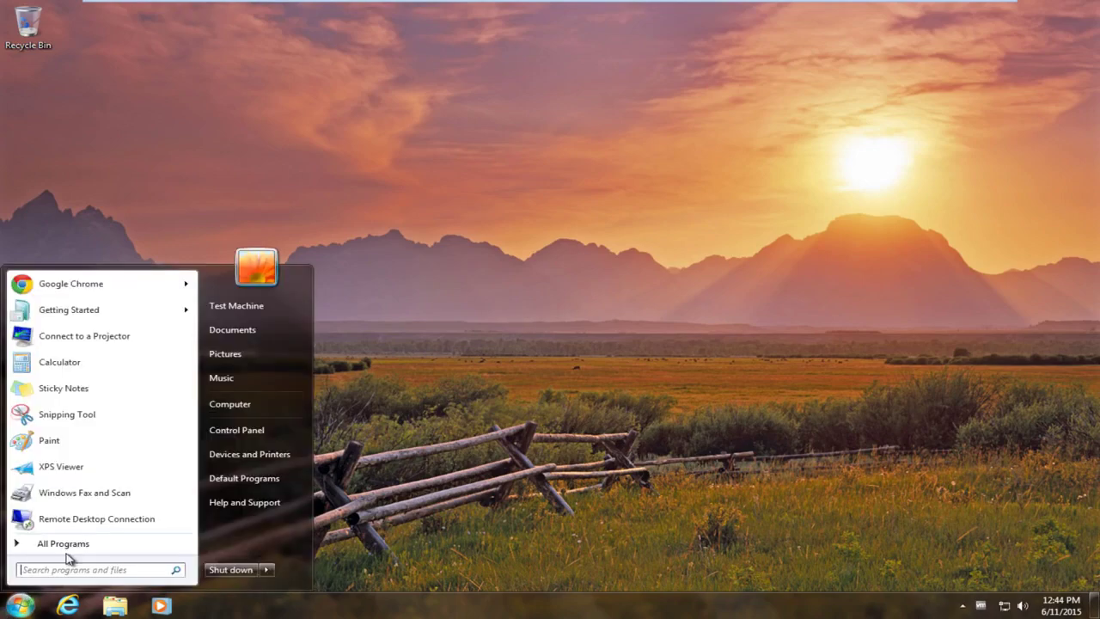
pyautogui.click(271, 404)
pyautogui.moveTo(425, 124); pyautogui.dragTo(432, 62)
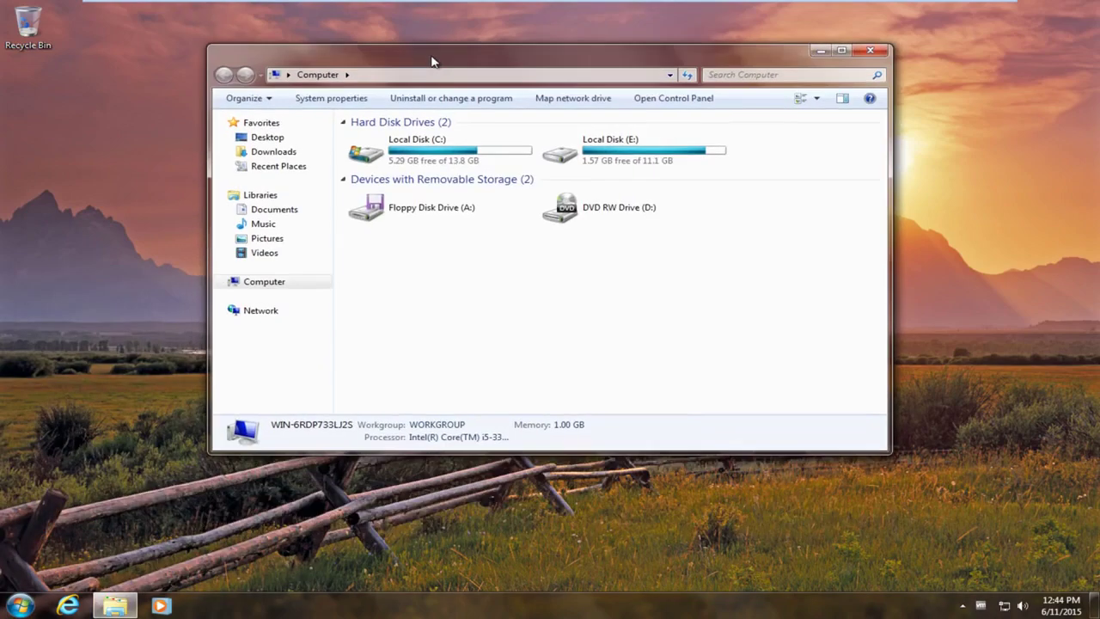
pyautogui.click(634, 163)
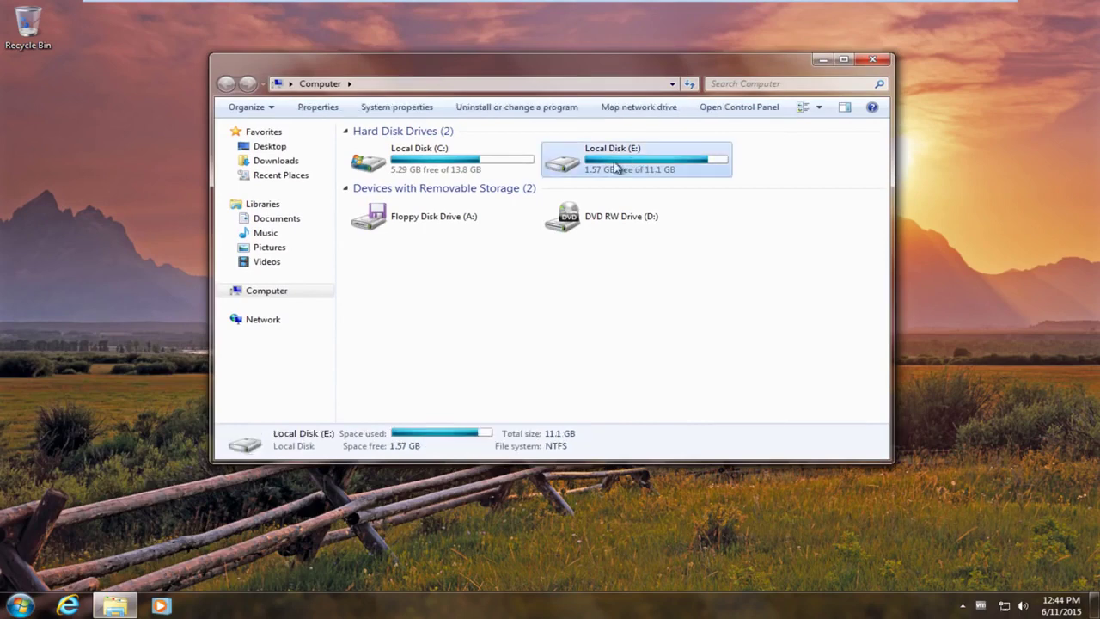
pyautogui.click(427, 168)
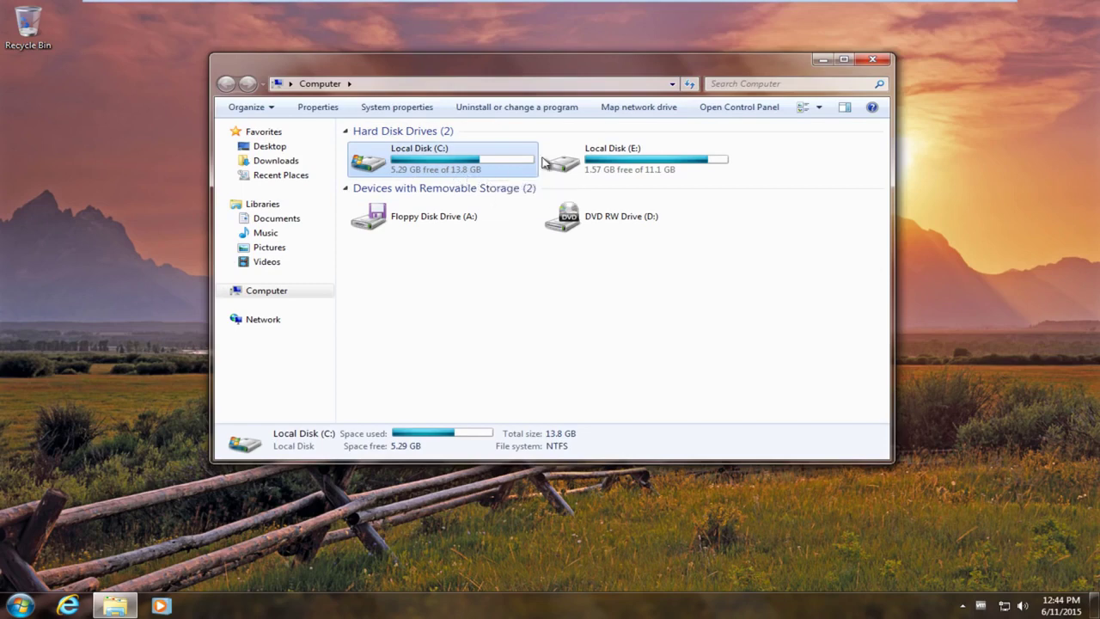
pyautogui.moveTo(771, 62); pyautogui.dragTo(771, 34)
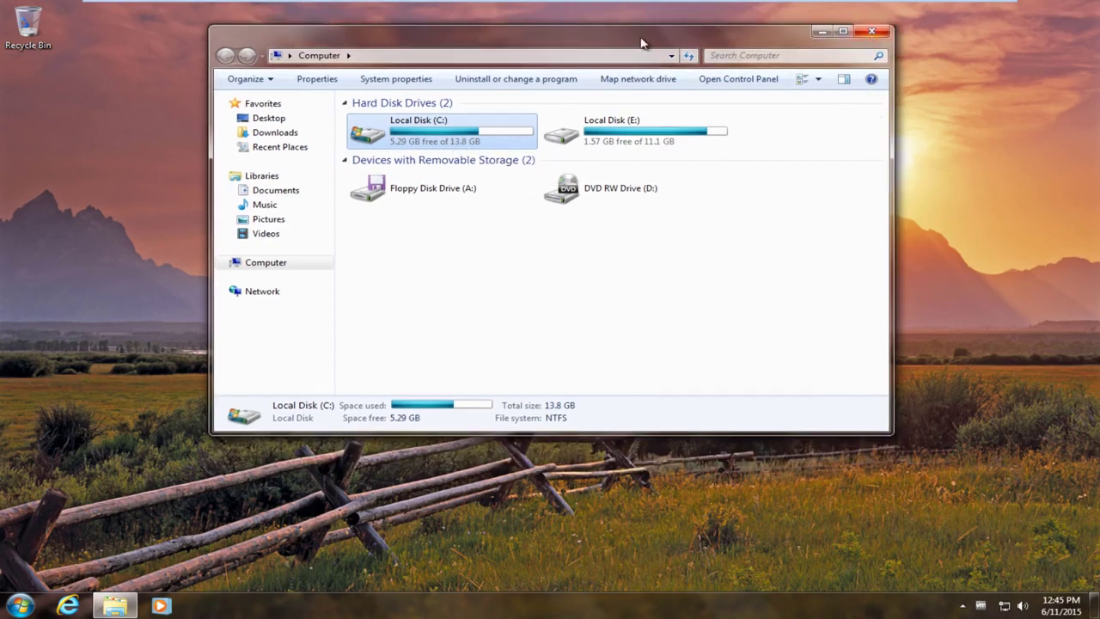
pyautogui.click(419, 79)
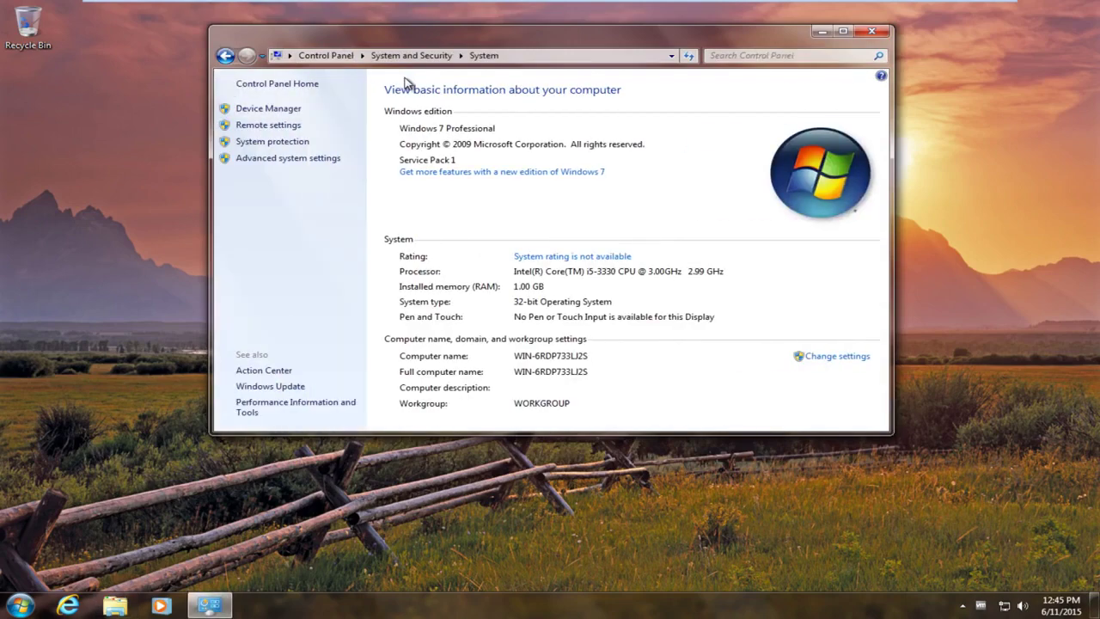
pyautogui.click(873, 32)
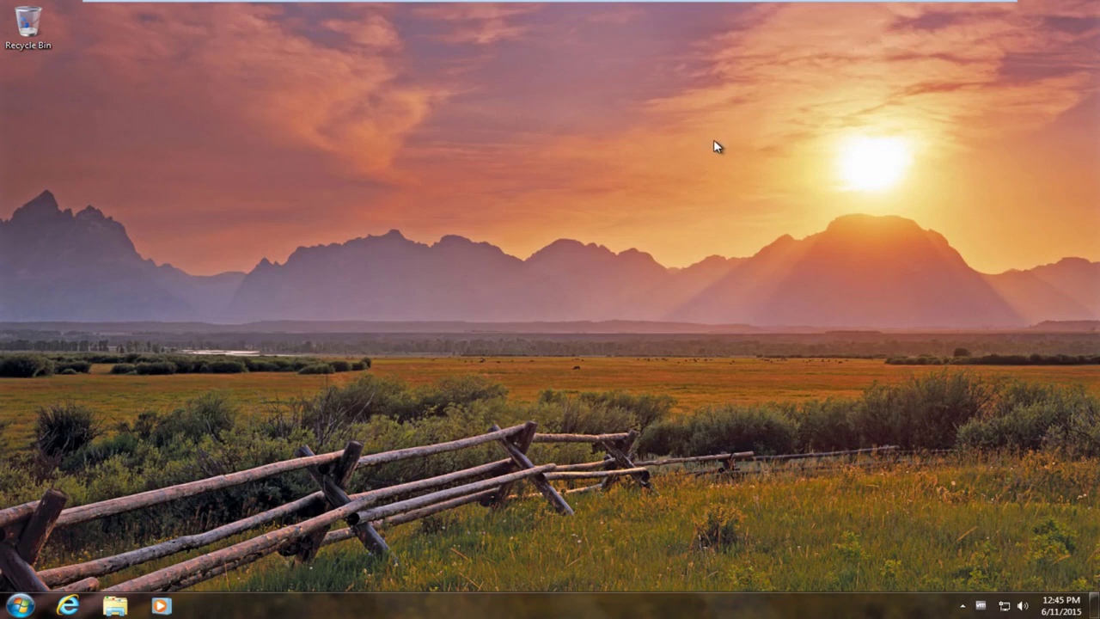